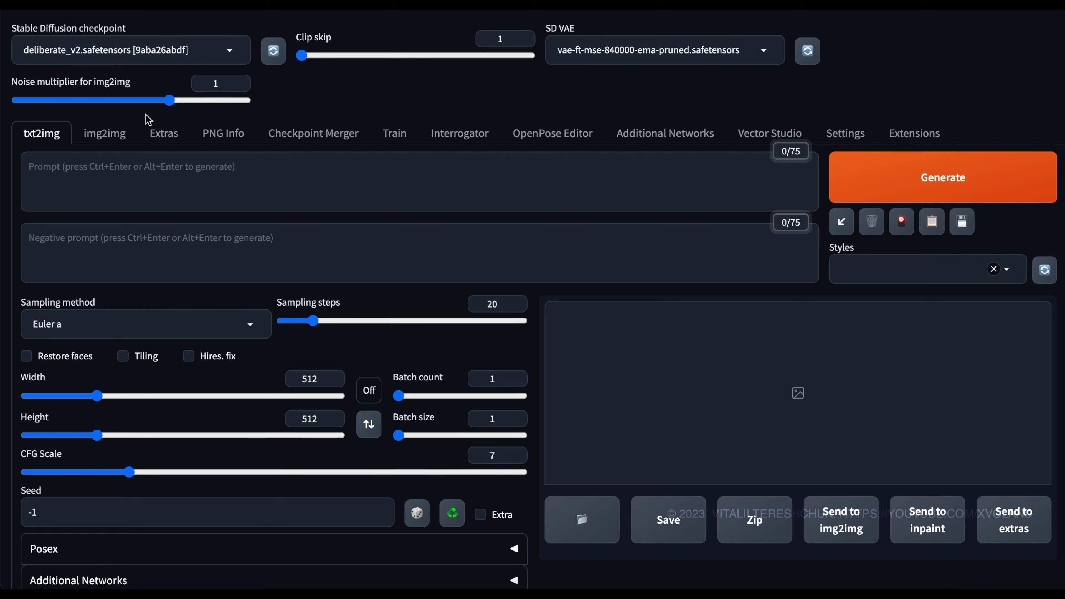
Switch to the img2img tab and drag the Scrooge sketch file toward its empty image area
{"action": "left_click", "coordinate": [108, 135]}
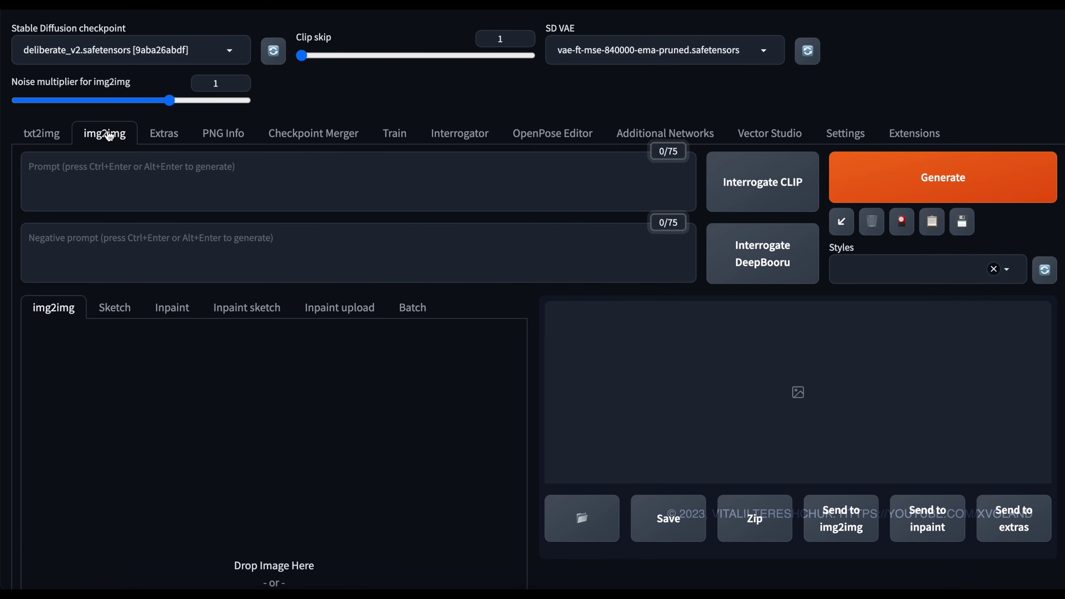
{"action": "scroll", "coordinate": [538, 370], "scroll_direction": "down", "scroll_amount": 1}
{"action": "scroll", "coordinate": [538, 370], "scroll_direction": "down", "scroll_amount": 2}
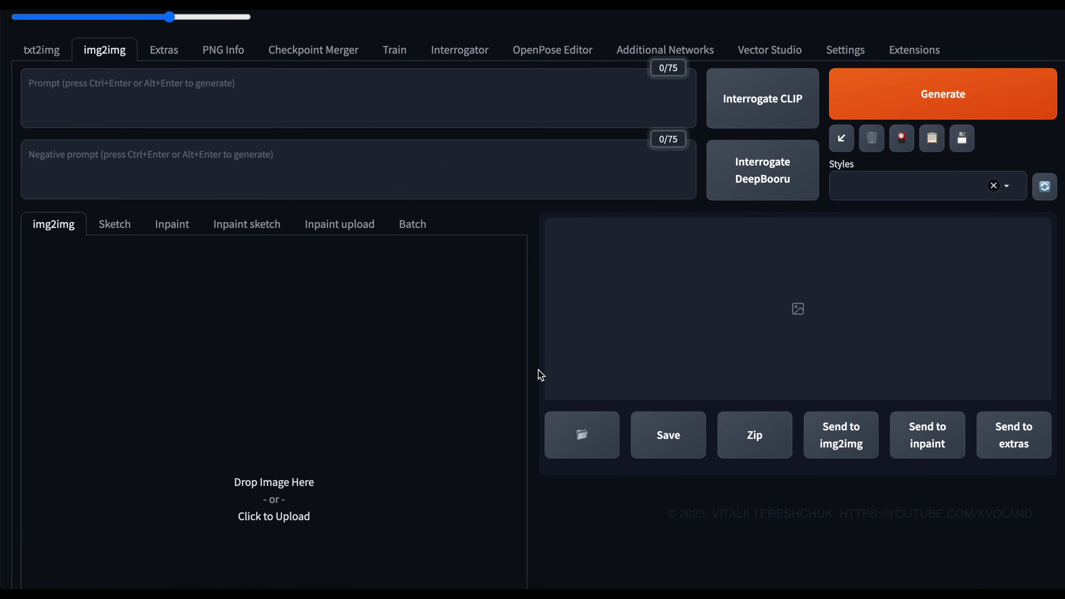
{"action": "left_click", "coordinate": [845, 565]}
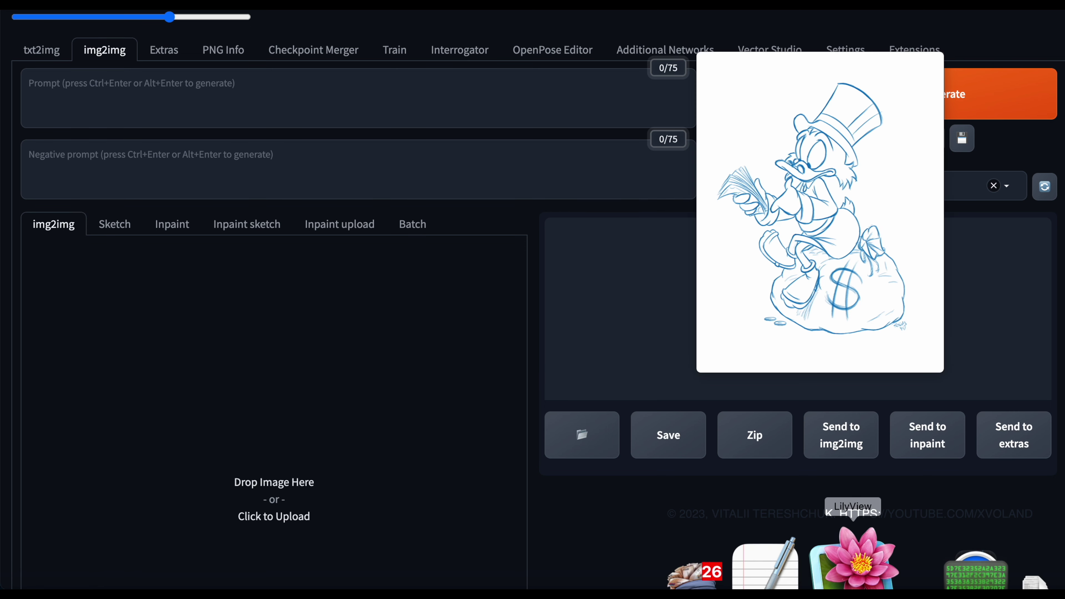
{"action": "left_click_drag", "start_coordinate": [836, 117], "coordinate": [635, 277]}
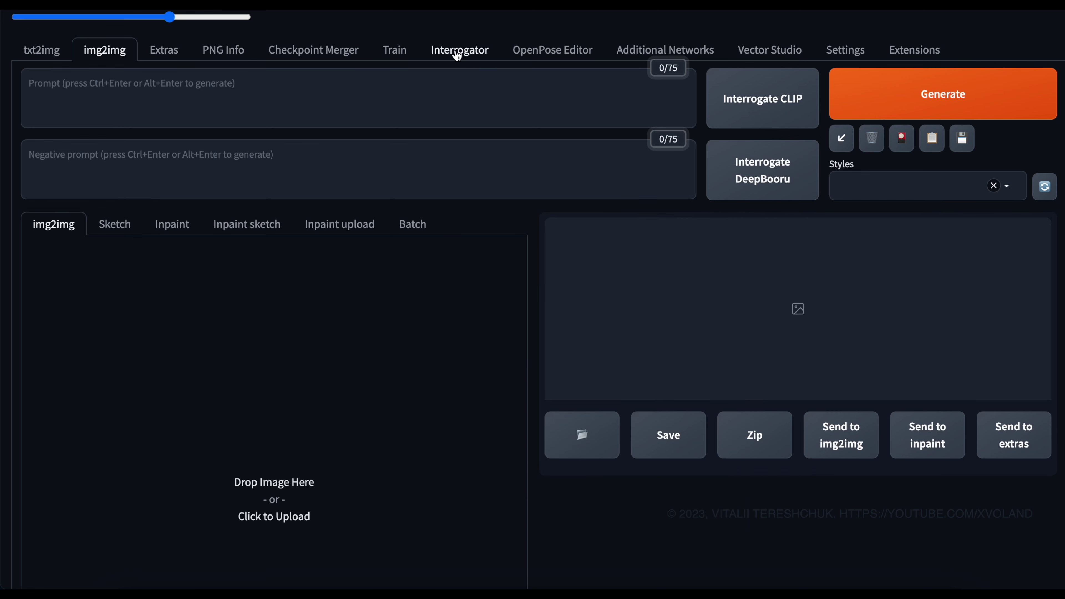
Describe the Scrooge sketch with the Interrogator in fast mode, copy the description, and clear the image
{"action": "left_click", "coordinate": [457, 51]}
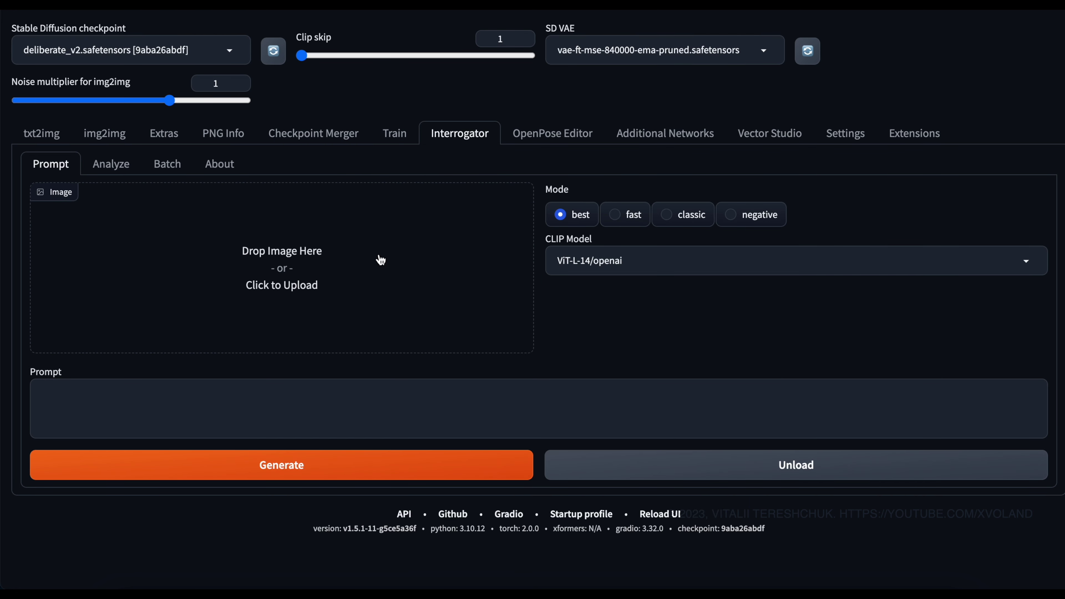
{"action": "left_click_drag", "start_coordinate": [209, 280], "coordinate": [210, 280]}
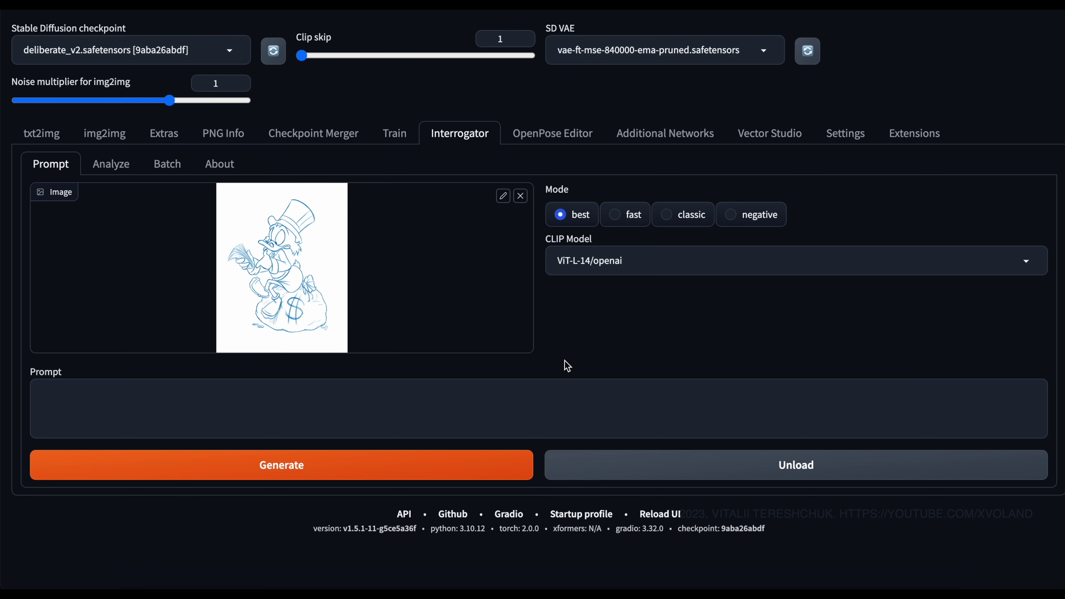
{"action": "left_click", "coordinate": [618, 217]}
{"action": "left_click", "coordinate": [337, 469]}
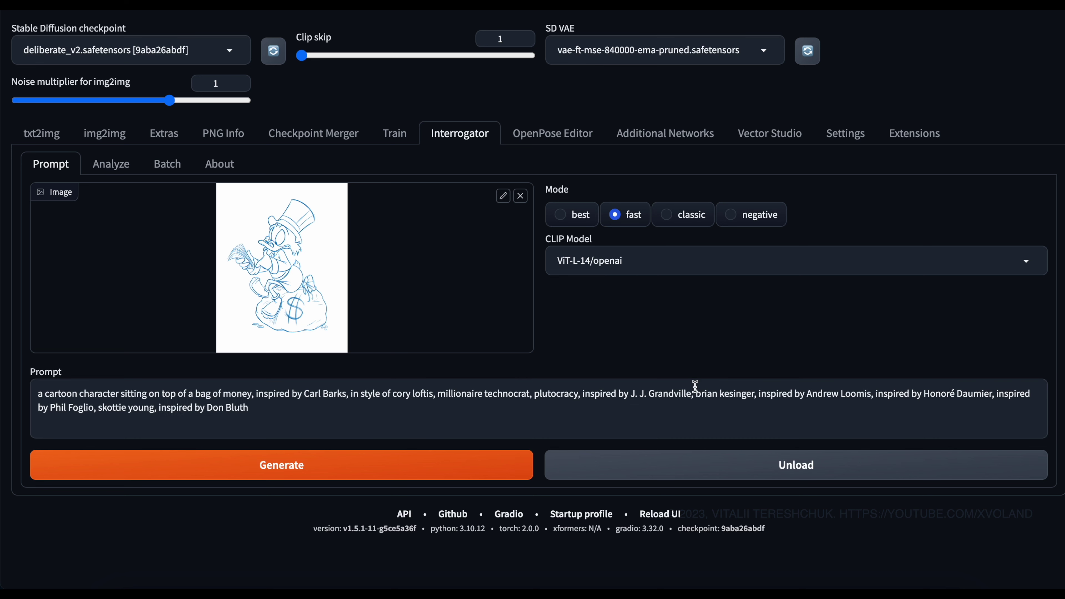
{"action": "left_click_drag", "start_coordinate": [38, 395], "coordinate": [304, 405]}
{"action": "left_click", "coordinate": [315, 395]}
{"action": "left_click", "coordinate": [521, 197]}
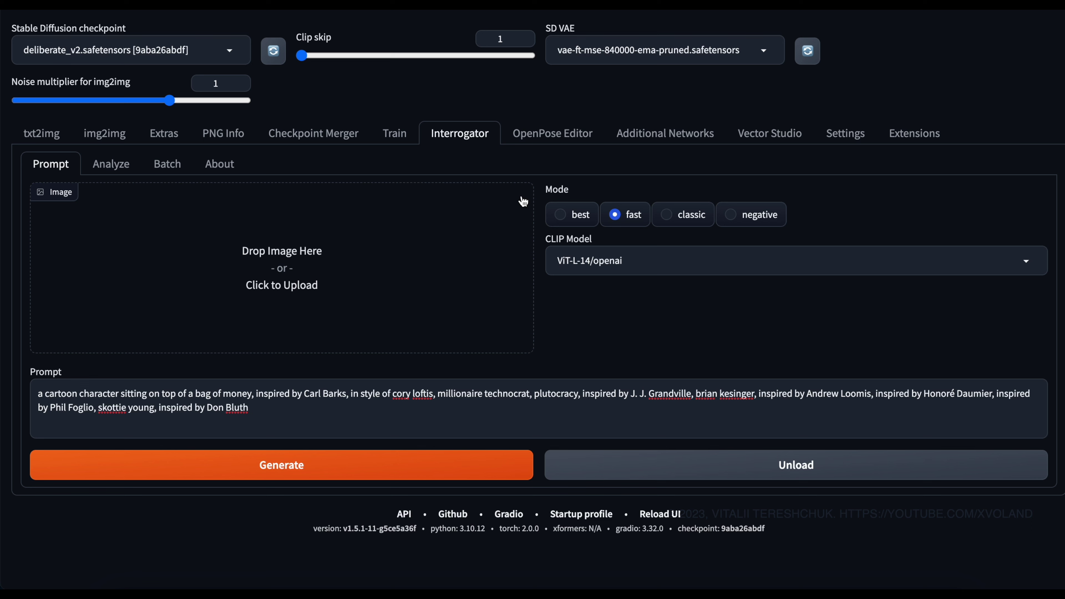
Paste the copied Interrogator description into the img2img prompt
{"action": "left_click", "coordinate": [105, 134]}
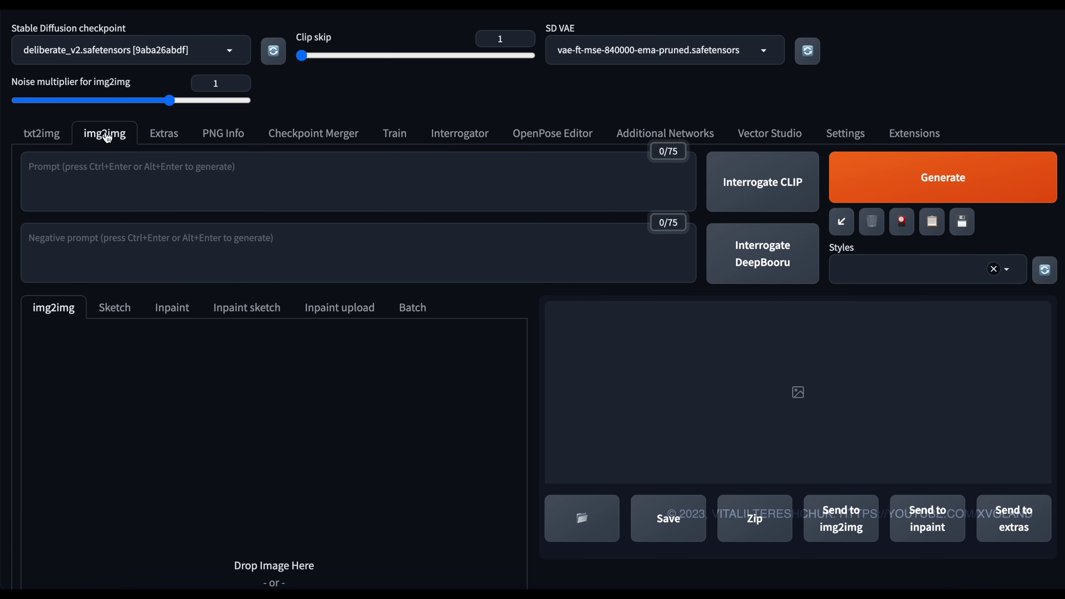
{"action": "left_click", "coordinate": [183, 188]}
{"action": "key", "text": "ctrl+v"}
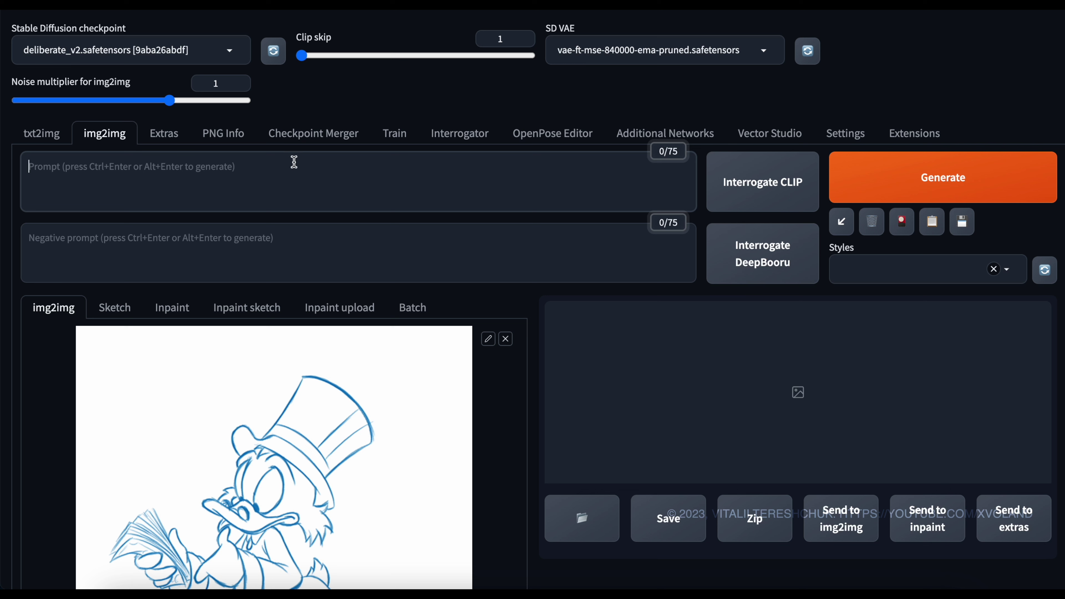
{"action": "key", "text": "ctrl+v"}
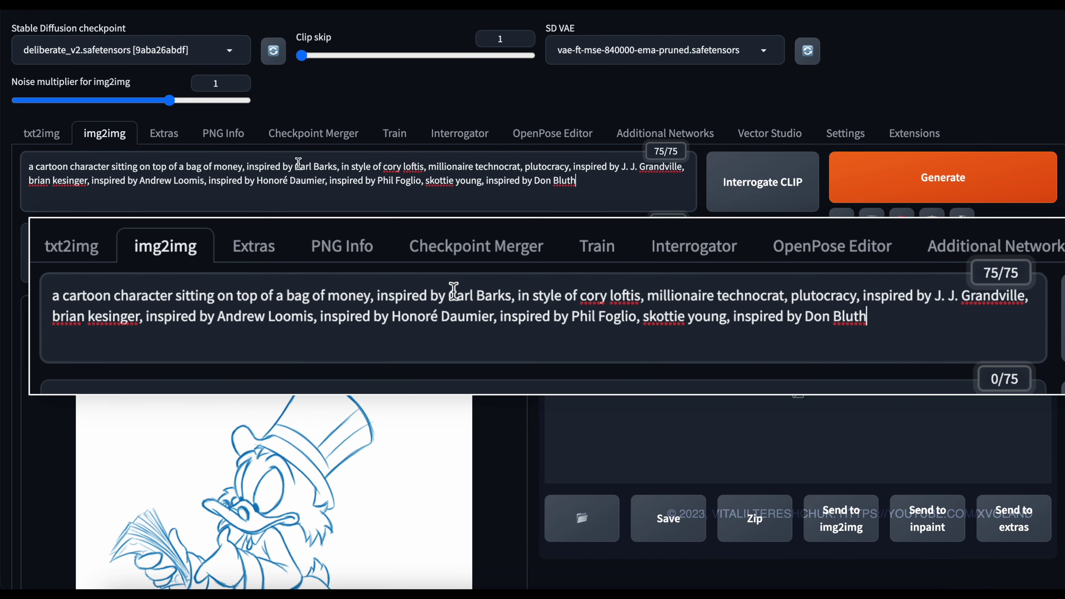
Delete 'inspired by Carl Barks, in style of cory loftis, ' from the prompt
{"action": "left_click", "coordinate": [249, 167]}
{"action": "key", "text": "shift+Right"}
{"action": "key", "text": "shift+Right"}
{"action": "key", "text": "shift+Right"}
{"action": "key", "text": "shift+Right"}
{"action": "key", "text": "shift+Right"}
{"action": "key", "text": "shift+Right"}
{"action": "key", "text": "shift+Right"}
{"action": "key", "text": "shift+Right"}
{"action": "key", "text": "shift+Right"}
{"action": "key", "text": "shift+Right"}
{"action": "key", "text": "shift+Right"}
{"action": "key", "text": "shift+Right"}
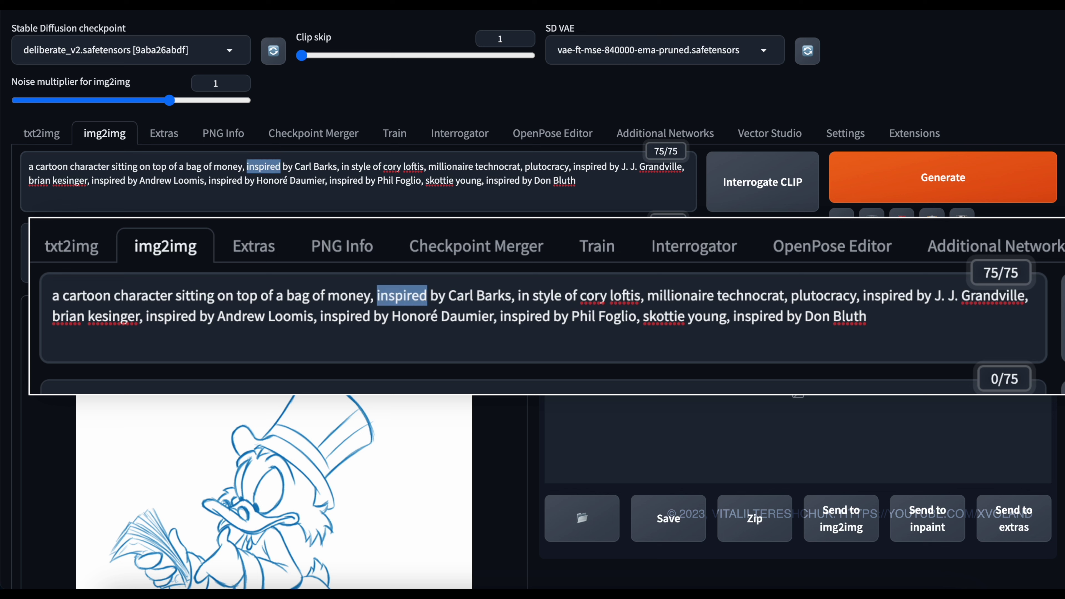
{"action": "key", "text": "shift+Right"}
{"action": "key", "text": "shift+Right"}
{"action": "key", "text": "shift+Right"}
{"action": "key", "text": "shift+Right"}
{"action": "key", "text": "shift+Right"}
{"action": "key", "text": "shift+Right"}
{"action": "key", "text": "shift+Right"}
{"action": "key", "text": "shift+Right"}
{"action": "key", "text": "shift+Right"}
{"action": "key", "text": "shift+Right"}
{"action": "key", "text": "shift+Right"}
{"action": "key", "text": "shift+Right"}
{"action": "key", "text": "shift+Right"}
{"action": "key", "text": "shift+Right"}
{"action": "key", "text": "shift+Right"}
{"action": "key", "text": "shift+Right"}
{"action": "key", "text": "shift+Right"}
{"action": "key", "text": "shift+Right"}
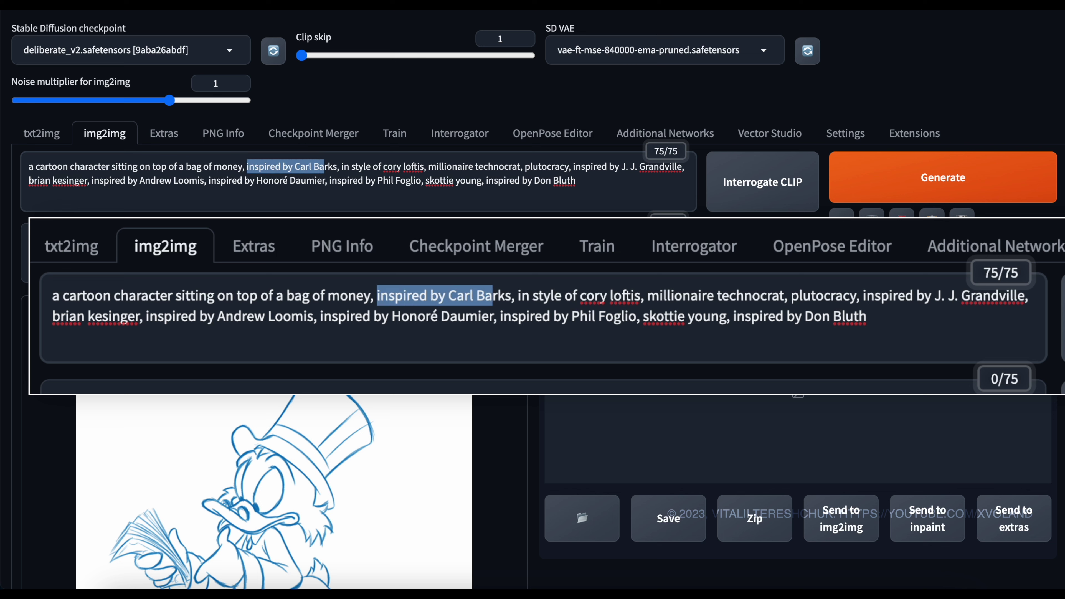
{"action": "key", "text": "shift+Right"}
{"action": "key", "text": "shift+Right"}
{"action": "key", "text": "shift+Right"}
{"action": "key", "text": "shift+Right"}
{"action": "key", "text": "shift+Right"}
{"action": "key", "text": "shift+Right"}
{"action": "key", "text": "shift+Right"}
{"action": "key", "text": "shift+Right"}
{"action": "key", "text": "shift+Right"}
{"action": "key", "text": "shift+Right"}
{"action": "key", "text": "shift+Right"}
{"action": "key", "text": "shift+Right"}
{"action": "key", "text": "shift+Right"}
{"action": "key", "text": "shift+Right"}
{"action": "key", "text": "shift+Right"}
{"action": "key", "text": "shift+Right"}
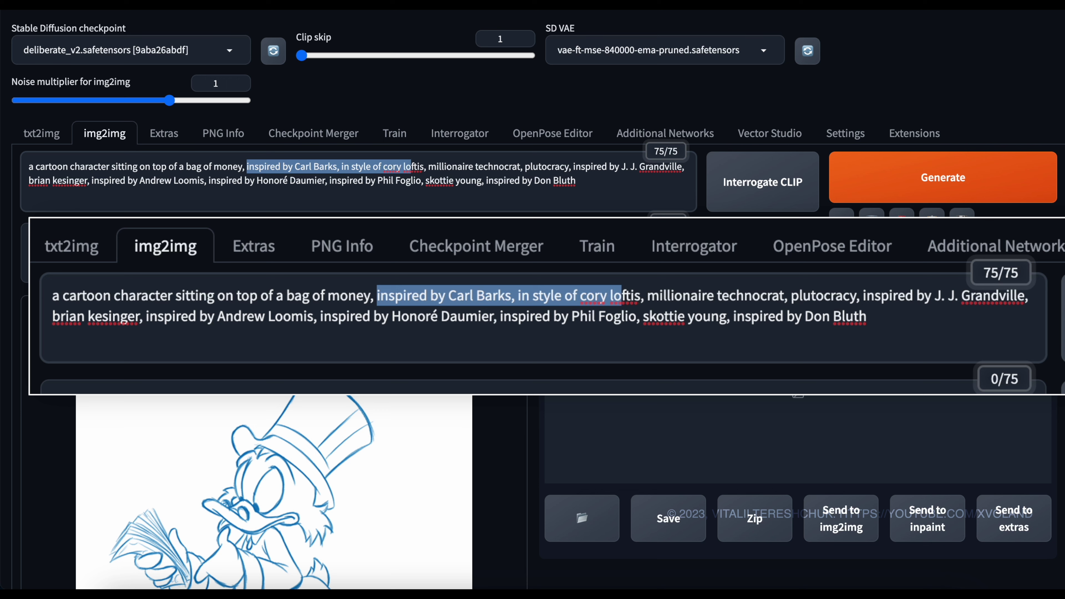
{"action": "key", "text": "shift+Right"}
{"action": "key", "text": "shift+Right"}
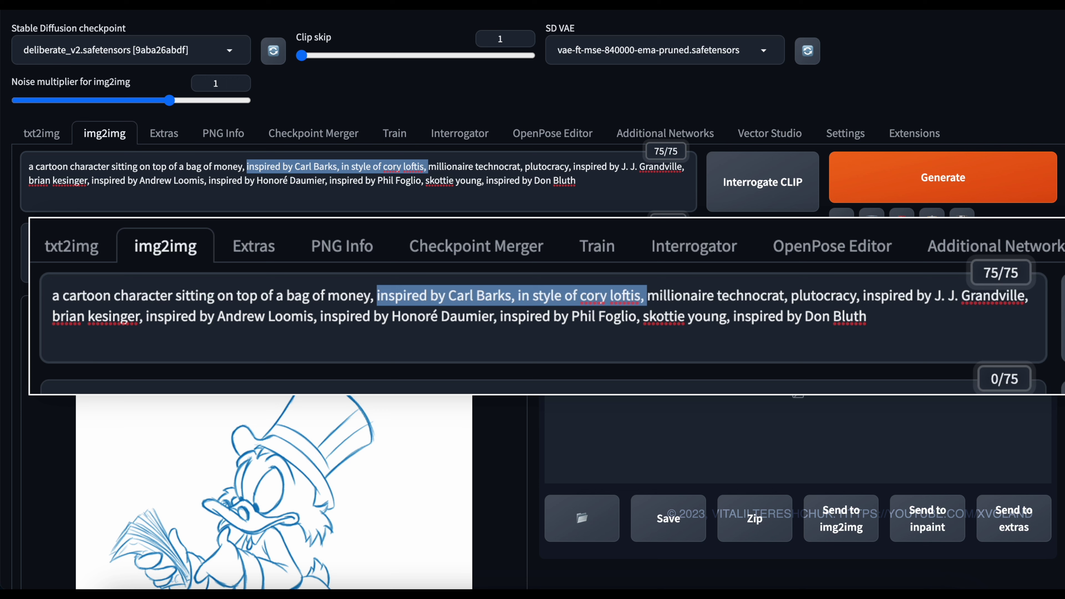
{"action": "key", "text": "BackSpace"}
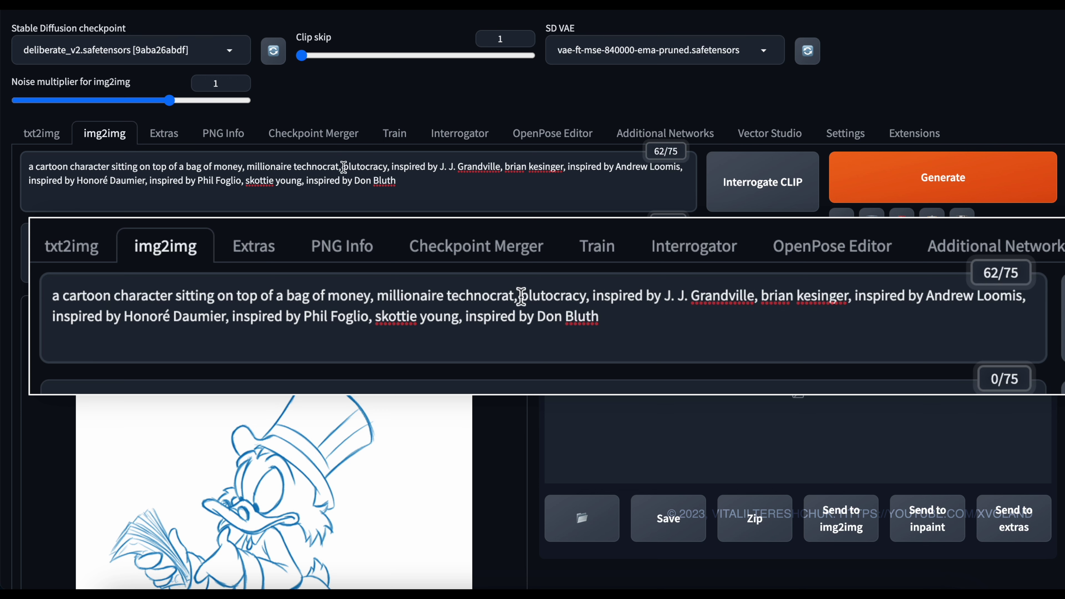
Delete every artist reference after 'plutocracy' in the prompt
{"action": "left_click", "coordinate": [390, 167]}
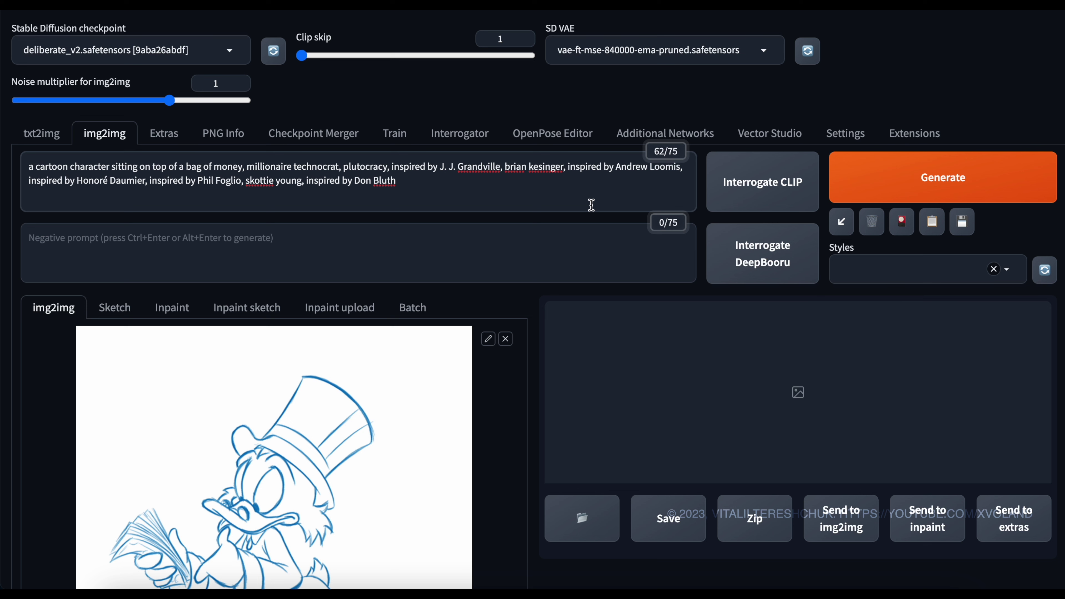
{"action": "key", "text": "shift+Right"}
{"action": "key", "text": "shift+Right"}
{"action": "key", "text": "shift+Right"}
{"action": "key", "text": "shift+Right"}
{"action": "key", "text": "shift+Right"}
{"action": "key", "text": "shift+Right"}
{"action": "key", "text": "shift+Right"}
{"action": "key", "text": "shift+Right"}
{"action": "key", "text": "shift+Right"}
{"action": "key", "text": "shift+Right"}
{"action": "key", "text": "shift+Right"}
{"action": "key", "text": "shift+Right"}
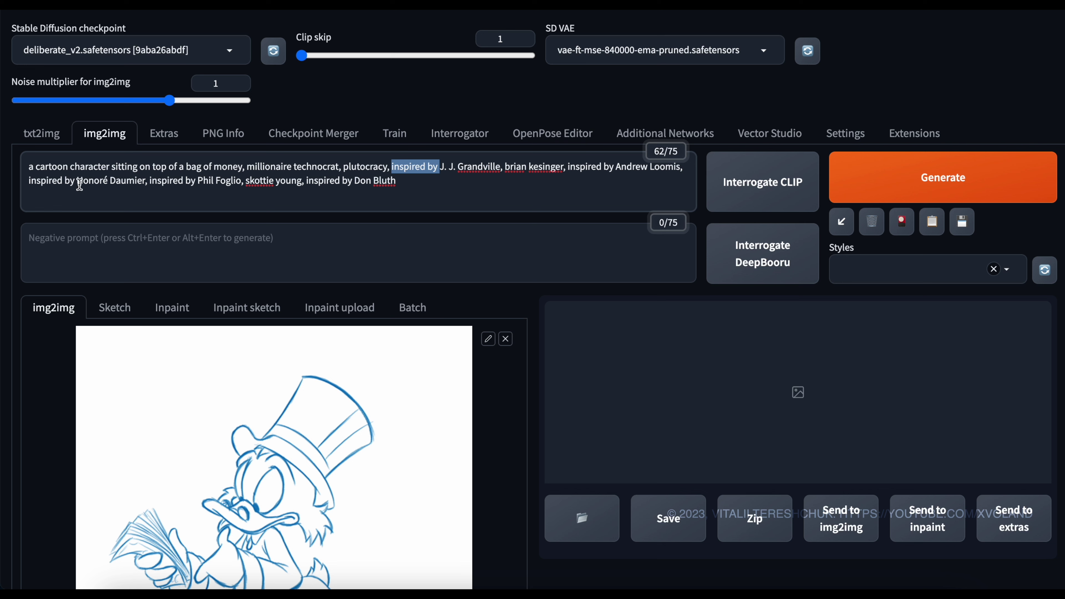
{"action": "left_click_drag", "start_coordinate": [170, 184], "coordinate": [250, 185]}
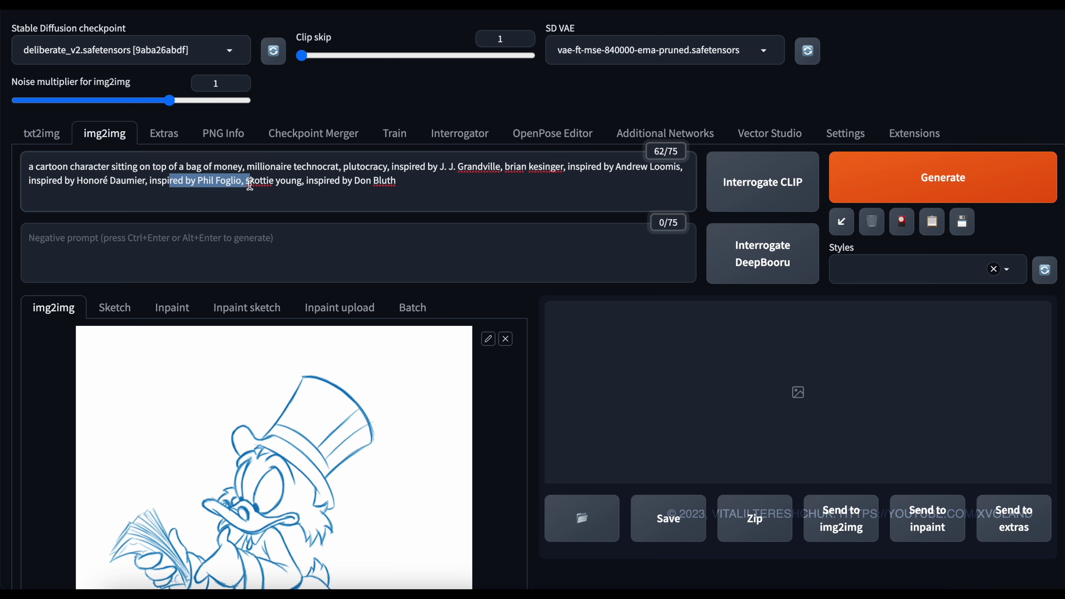
{"action": "left_click", "coordinate": [274, 182]}
{"action": "left_click", "coordinate": [389, 167]}
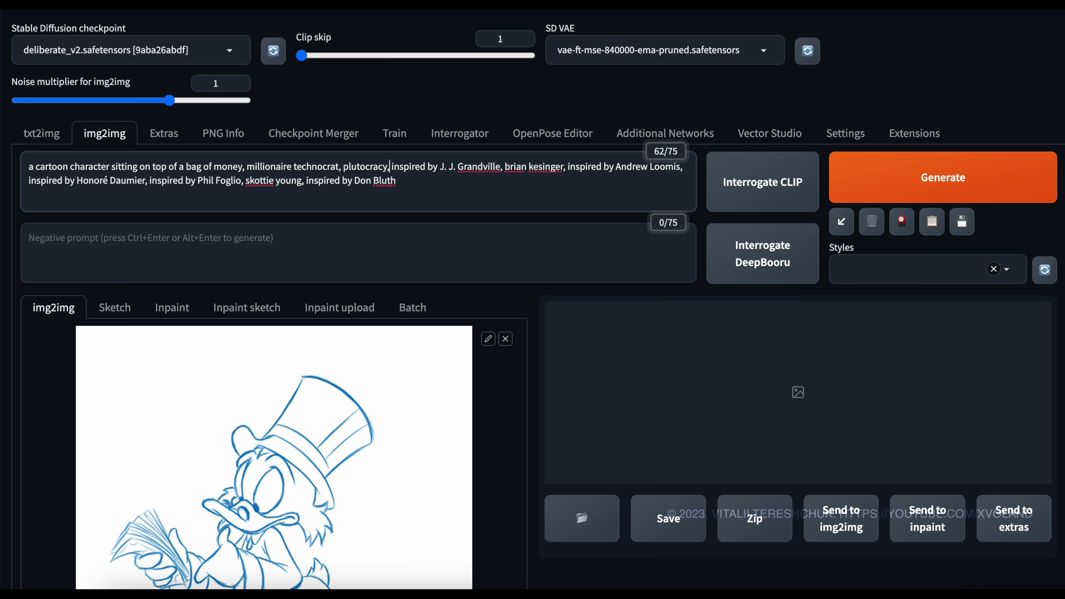
{"action": "key", "text": "ctrl+shift+End"}
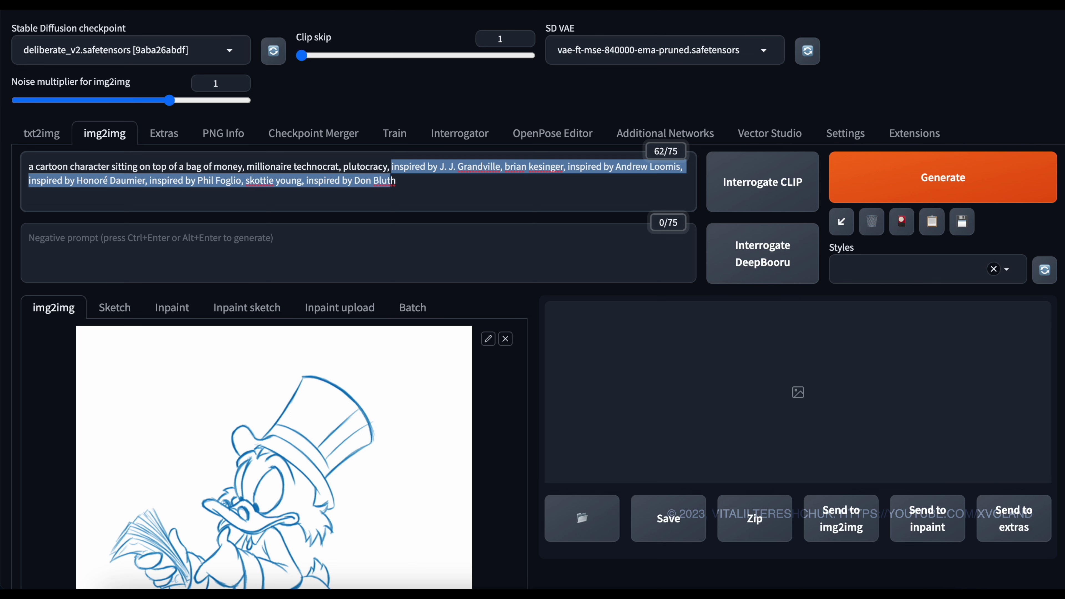
{"action": "key", "text": "BackSpace"}
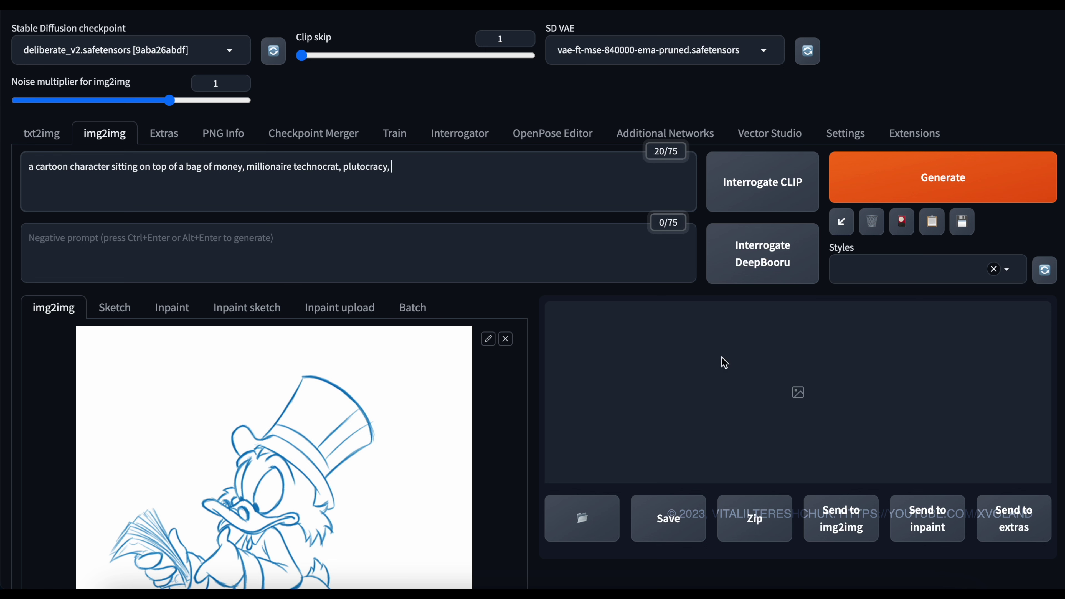
Insert 'scrooge mcduck' after 'character' and remove the duplicate from the prompt's end
{"action": "type", "text": "scrooge mcduck"}
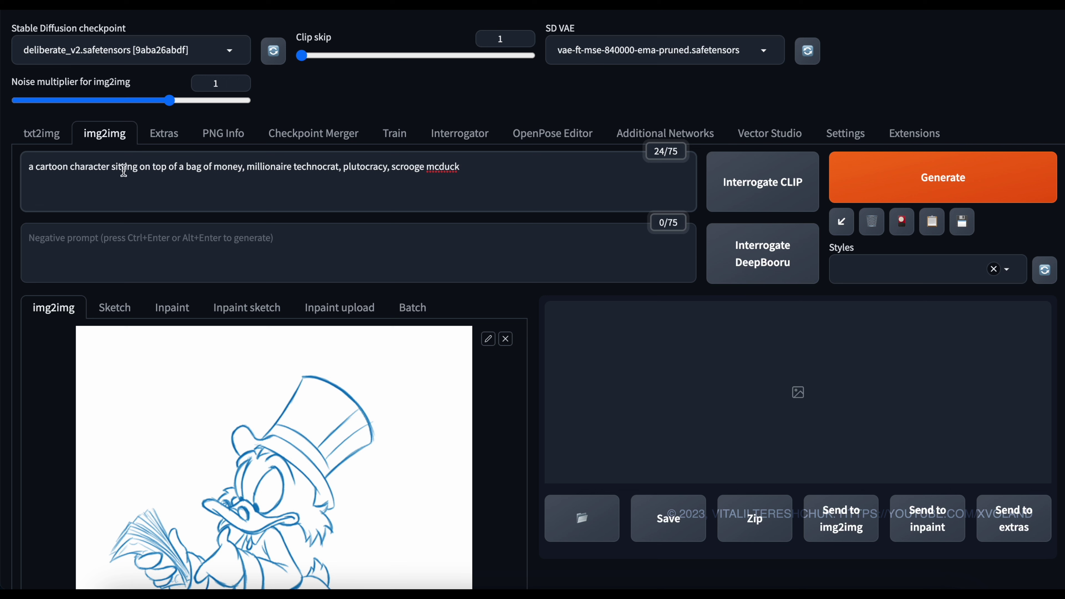
{"action": "left_click", "coordinate": [112, 167]}
{"action": "key", "text": "ctrl+v"}
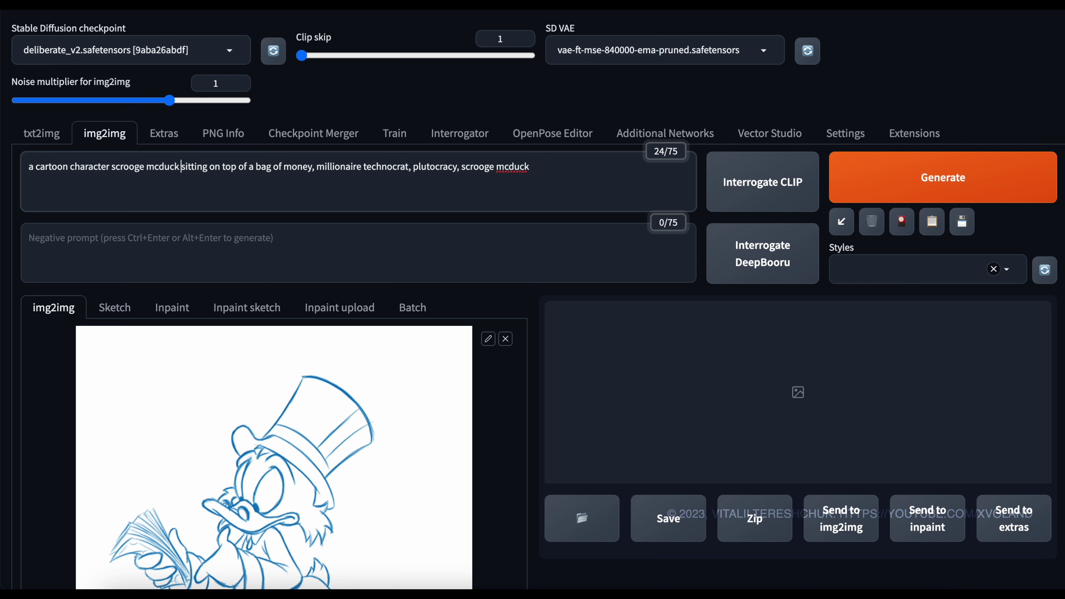
{"action": "left_click", "coordinate": [457, 167], "text": "shift"}
{"action": "key", "text": "Right"}
{"action": "key", "text": "shift+End"}
{"action": "key", "text": "Delete"}
Capitalise the name to 'Scrooge McDuck' in the prompt
{"action": "left_click", "coordinate": [112, 167]}
{"action": "key", "text": "shift+Right"}
{"action": "type", "text": "S"}
{"action": "key", "text": "Right"}
{"action": "key", "text": "shift+Right"}
{"action": "type", "text": "M"}
{"action": "key", "text": "Right"}
{"action": "key", "text": "shift+Right"}
{"action": "type", "text": "D"}
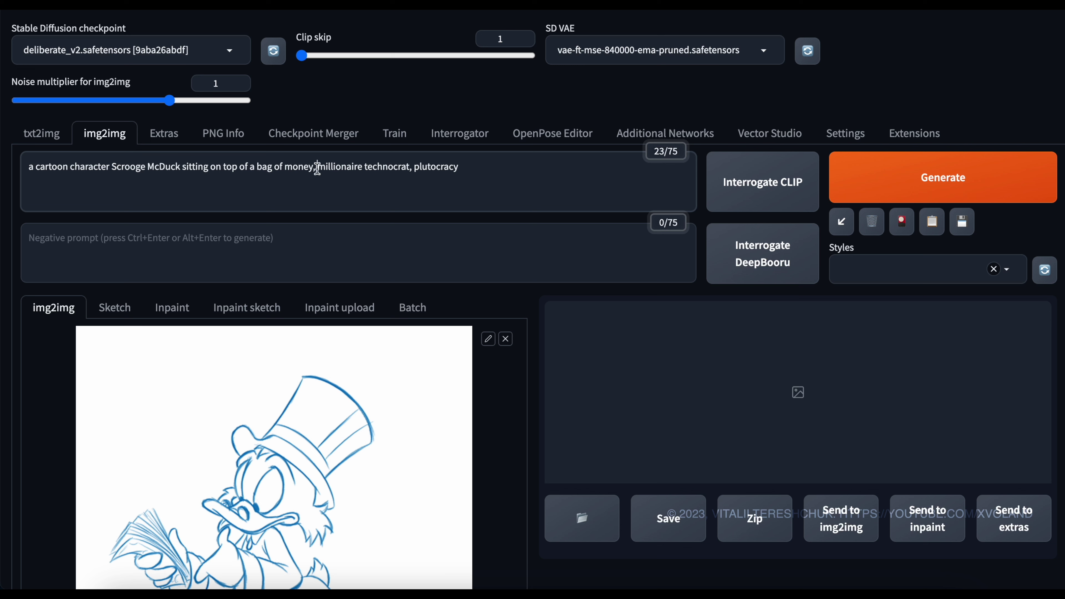
{"action": "scroll", "coordinate": [494, 206], "scroll_direction": "down", "scroll_amount": 1}
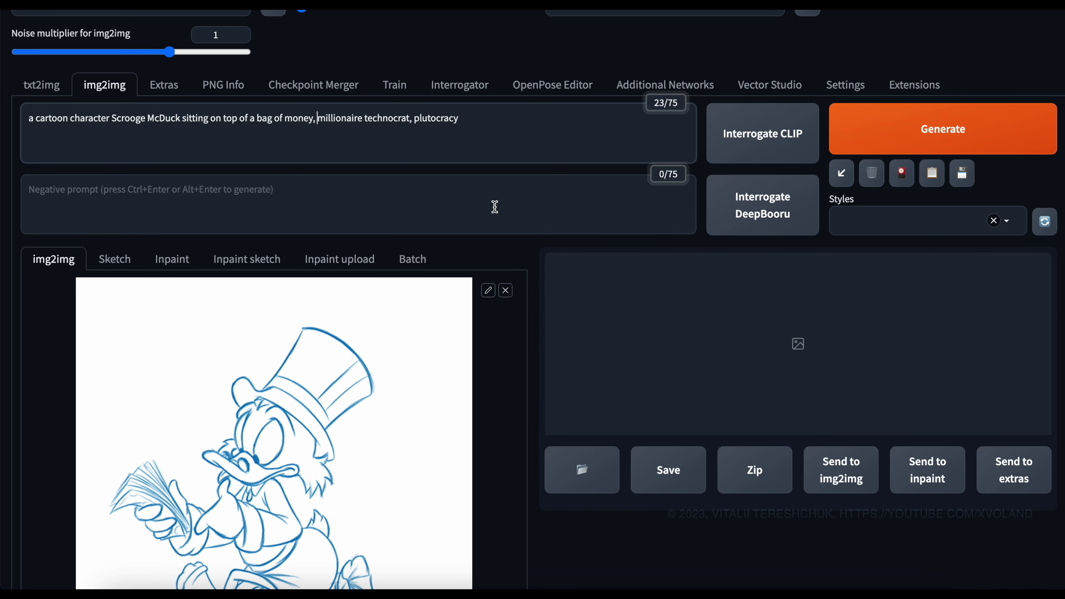
Set the output Height to 768 with aspect ratio locked, making Width 592
{"action": "scroll", "coordinate": [495, 206], "scroll_direction": "down", "scroll_amount": 12}
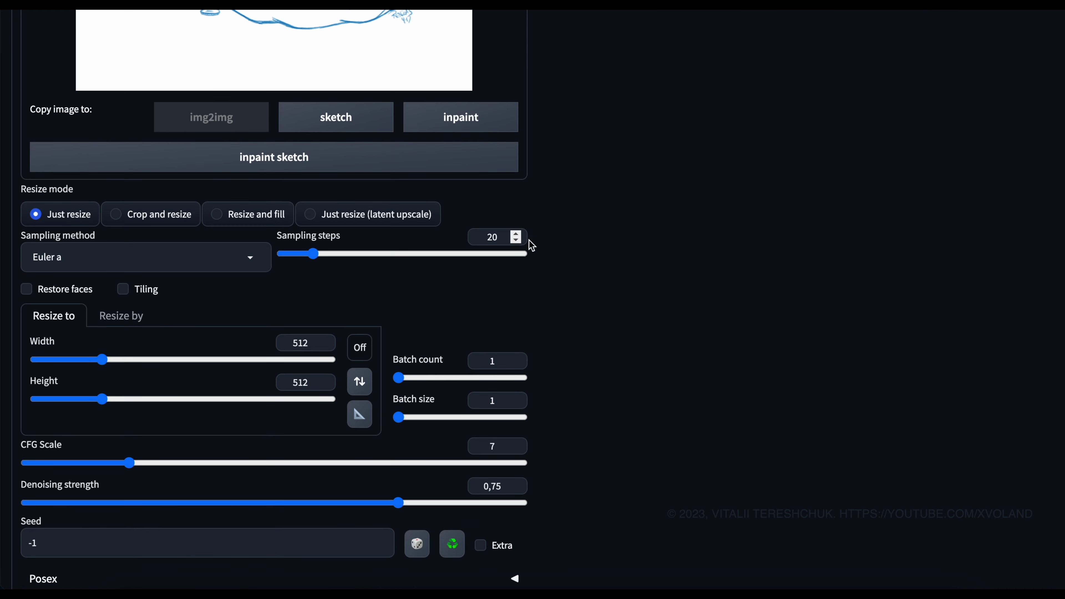
{"action": "scroll", "coordinate": [542, 314], "scroll_direction": "down", "scroll_amount": 2}
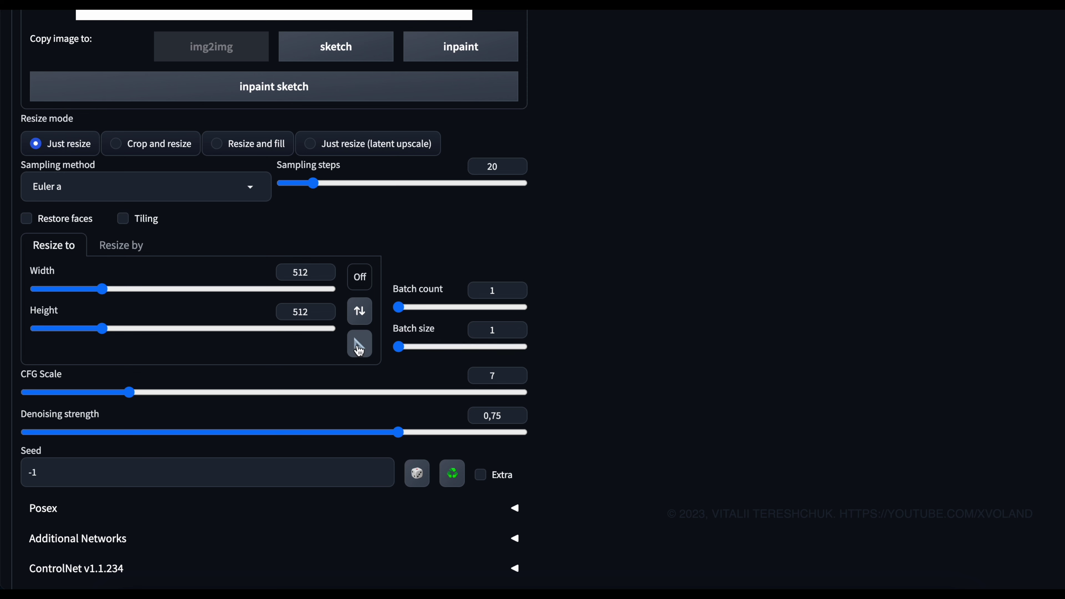
{"action": "left_click", "coordinate": [359, 345]}
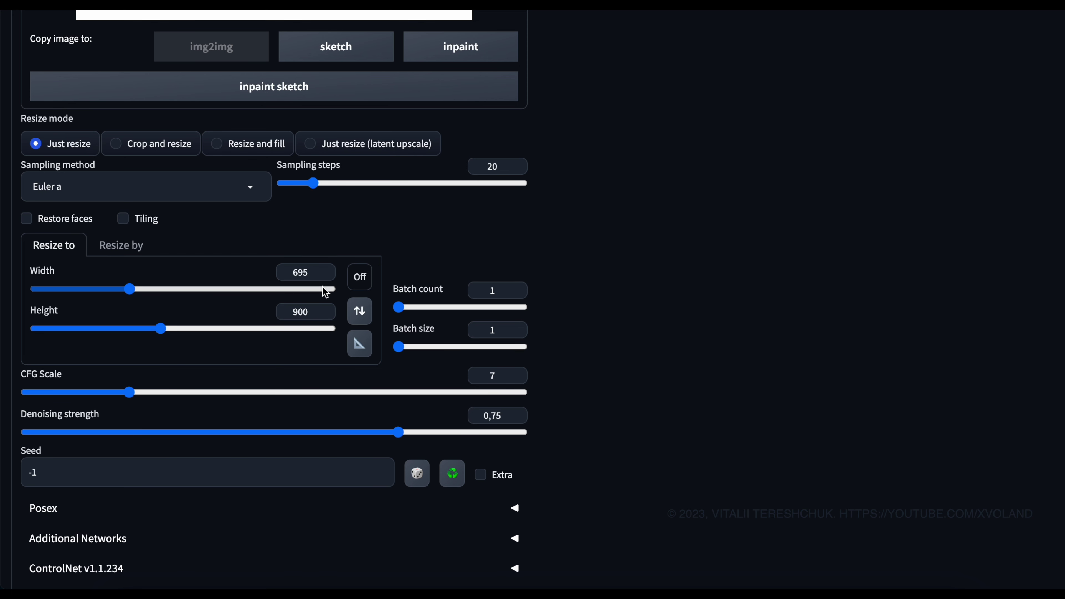
{"action": "left_click", "coordinate": [360, 277]}
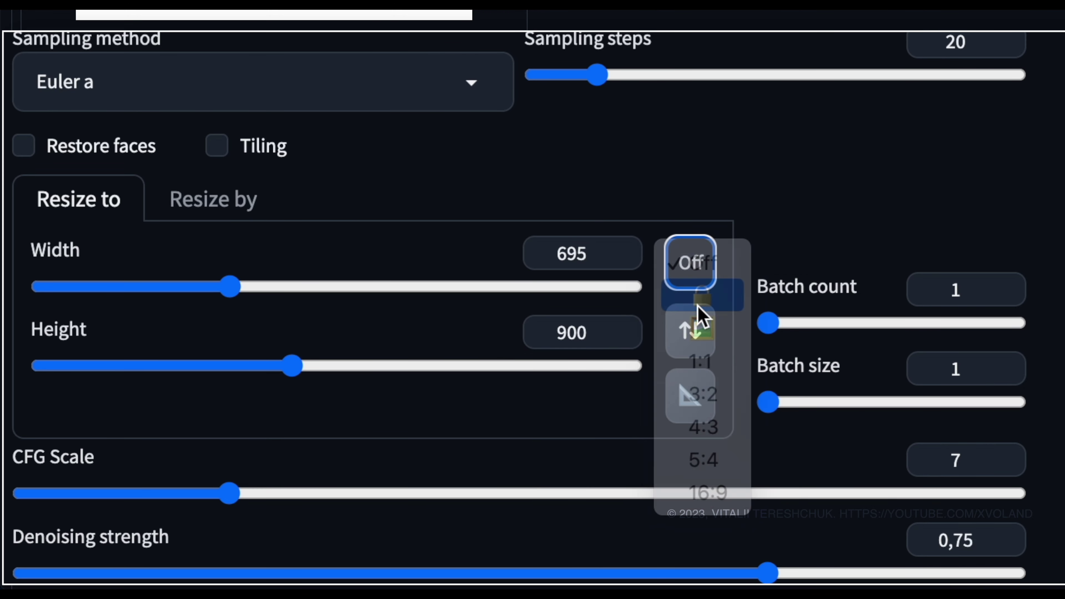
{"action": "left_click", "coordinate": [698, 306]}
{"action": "double_click", "coordinate": [596, 333]}
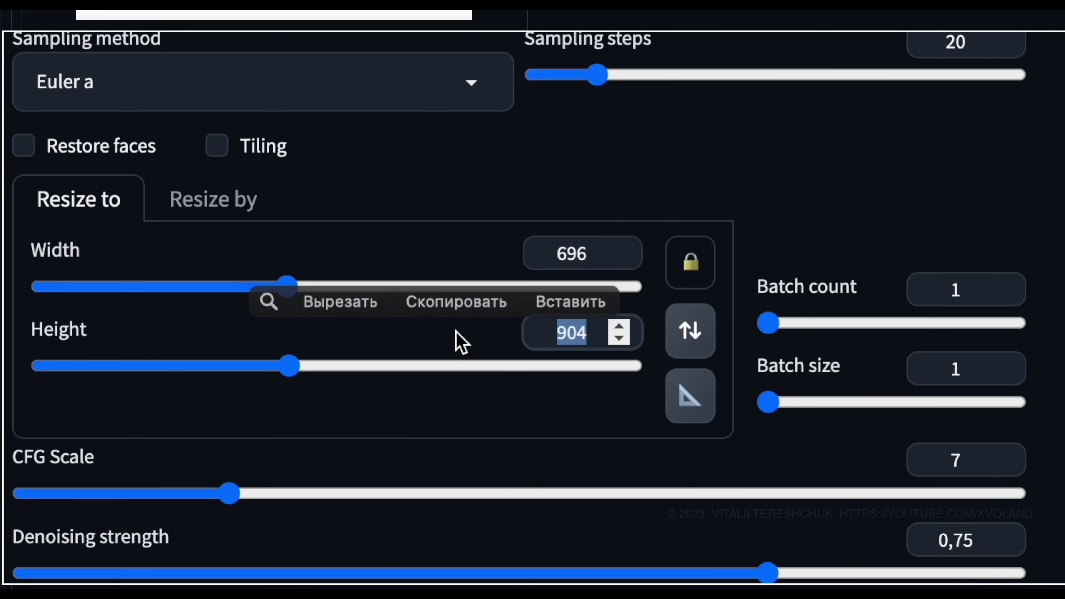
{"action": "type", "text": "768"}
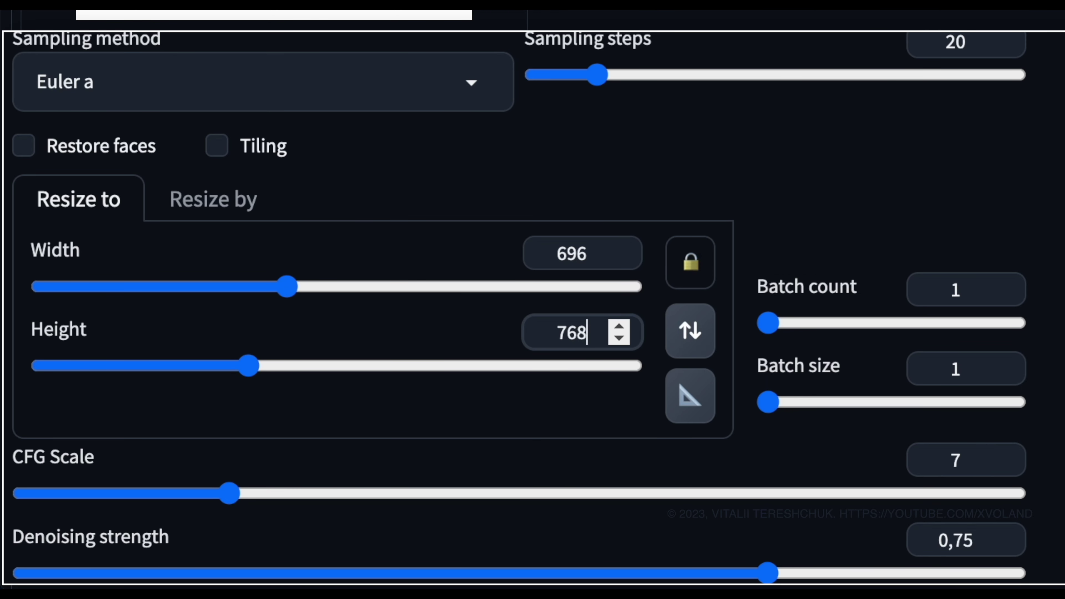
{"action": "key", "text": "Tab"}
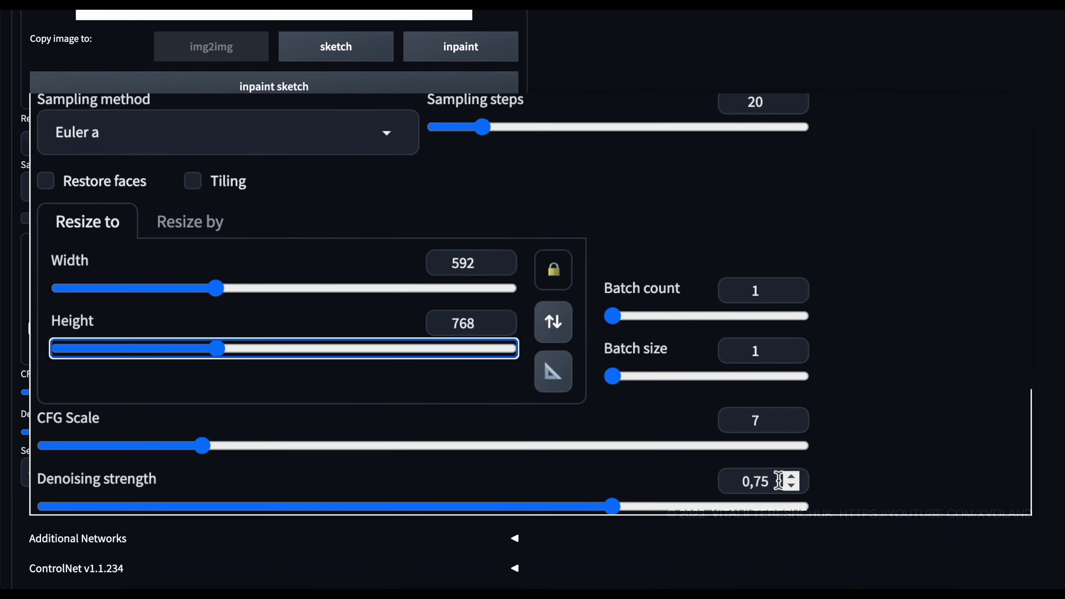
Change the Denoising strength from 0.75 to 0
{"action": "left_click", "coordinate": [986, 541]}
{"action": "left_click_drag", "start_coordinate": [514, 416], "coordinate": [430, 425]}
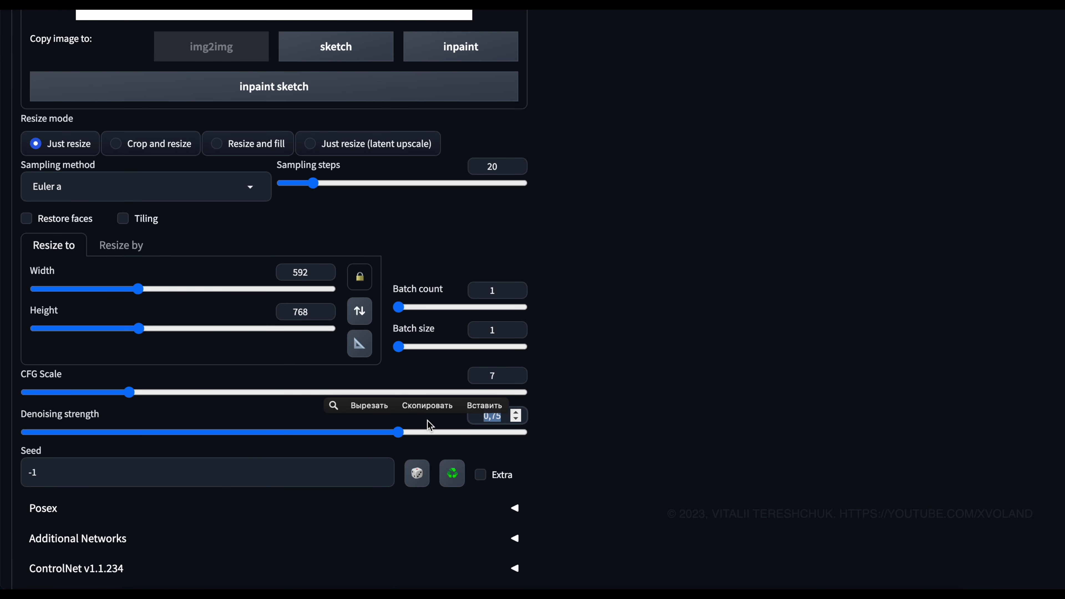
{"action": "type", "text": "0"}
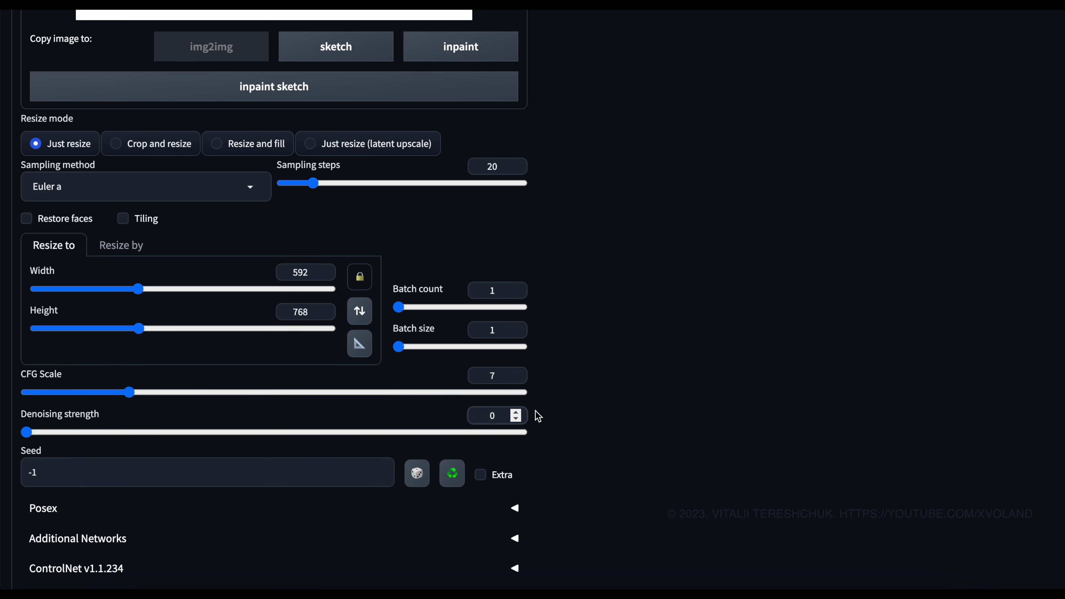
{"action": "scroll", "coordinate": [542, 409], "scroll_direction": "up", "scroll_amount": 10}
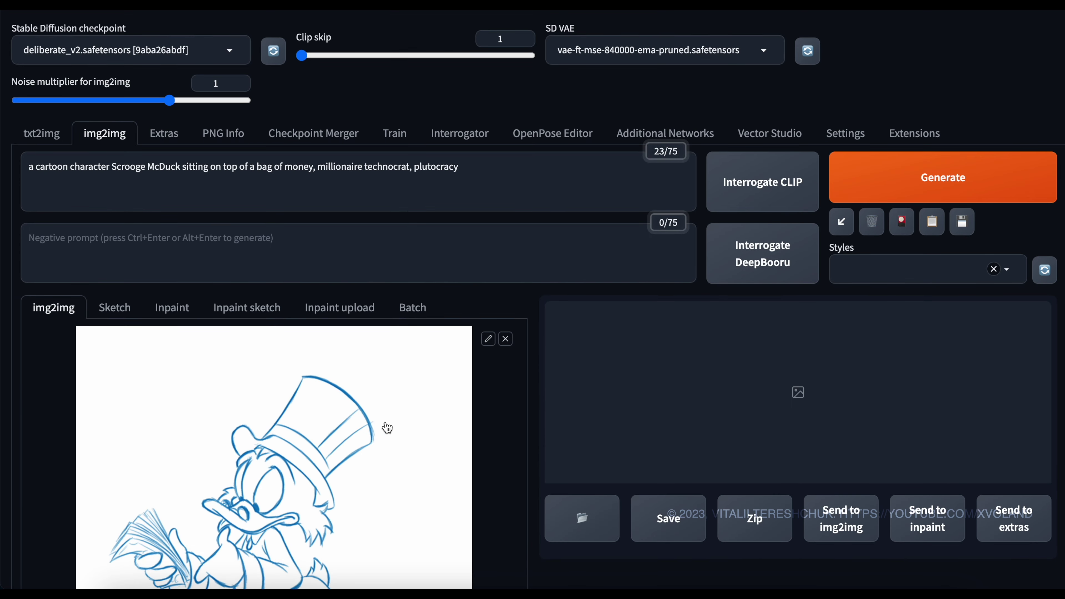
Generate a 592×768 test image at denoising 0 and send it back as the img2img input
{"action": "left_click", "coordinate": [901, 174]}
{"action": "scroll", "coordinate": [544, 358], "scroll_direction": "down", "scroll_amount": 2}
{"action": "scroll", "coordinate": [545, 358], "scroll_direction": "down", "scroll_amount": 1}
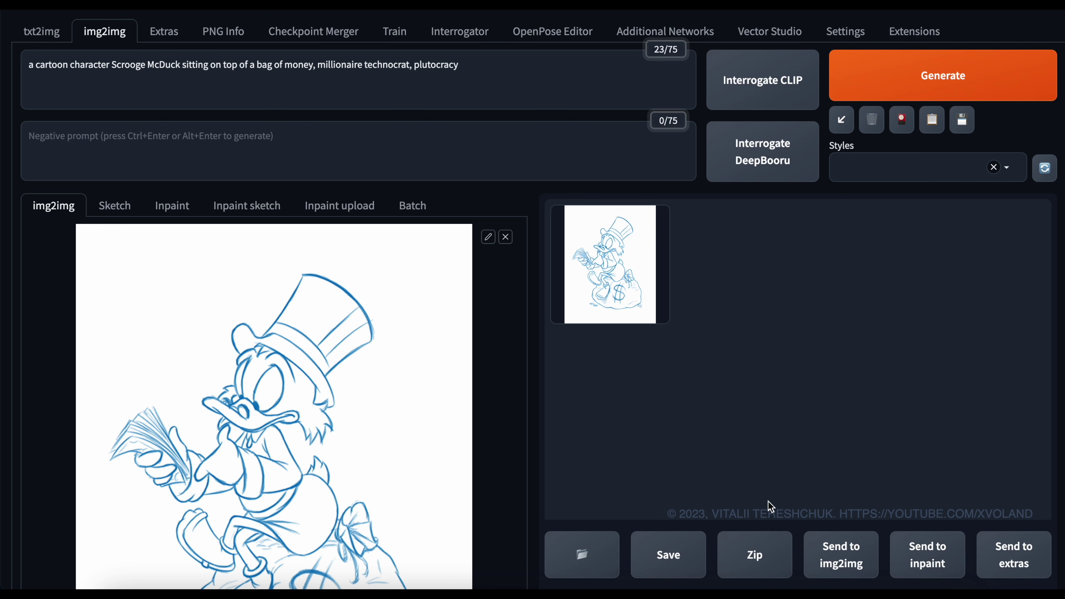
{"action": "left_click", "coordinate": [616, 267]}
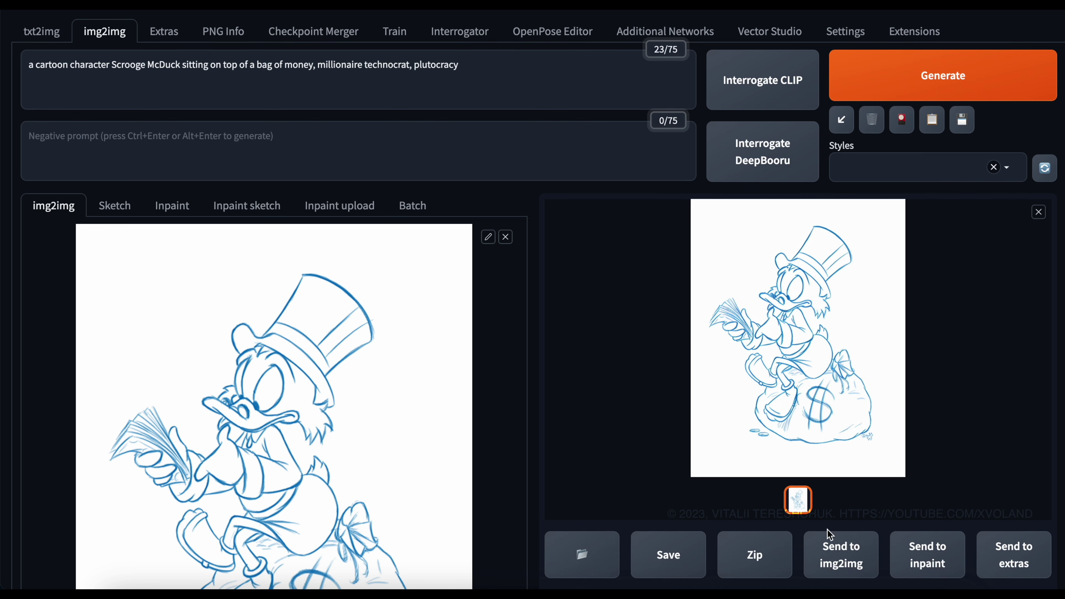
{"action": "left_click", "coordinate": [842, 567]}
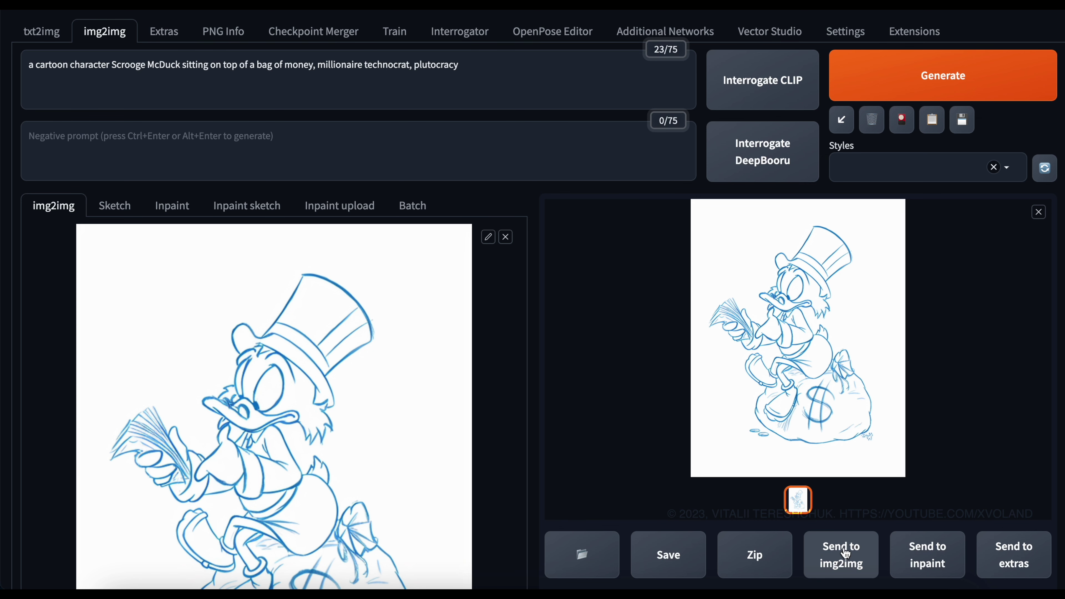
{"action": "scroll", "coordinate": [538, 351], "scroll_direction": "down", "scroll_amount": 6}
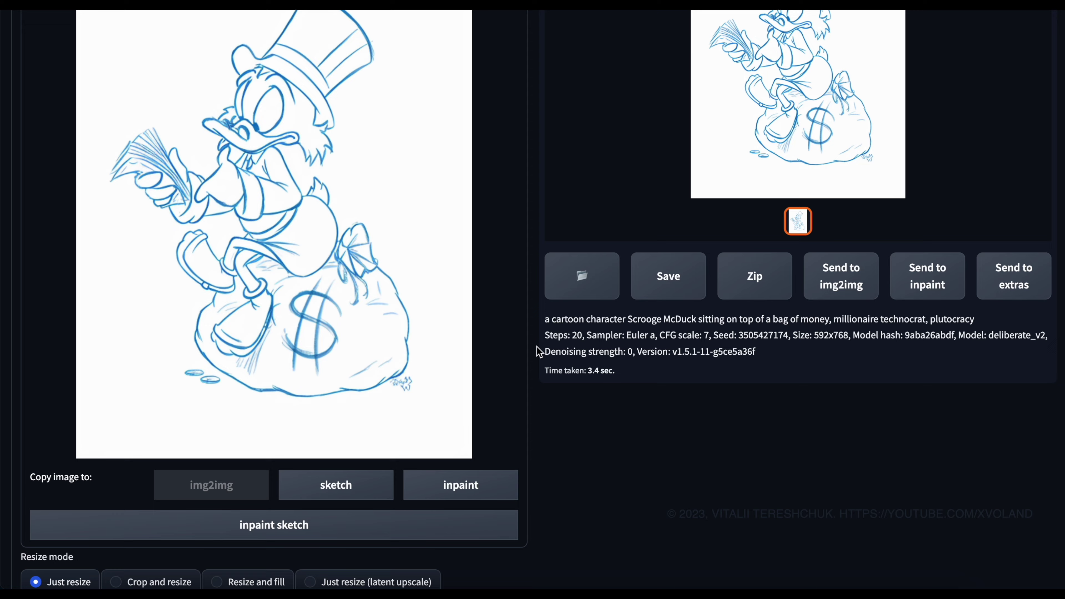
Raise the Denoising strength from 0 to 1
{"action": "scroll", "coordinate": [540, 352], "scroll_direction": "up", "scroll_amount": 5}
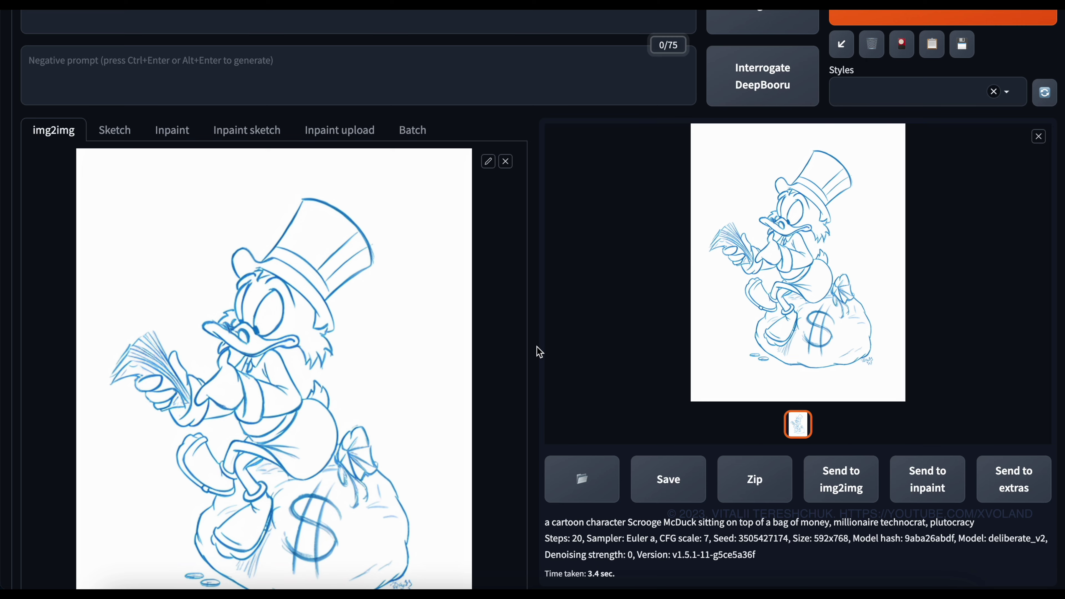
{"action": "scroll", "coordinate": [538, 347], "scroll_direction": "down", "scroll_amount": 3}
{"action": "scroll", "coordinate": [537, 348], "scroll_direction": "down", "scroll_amount": 7}
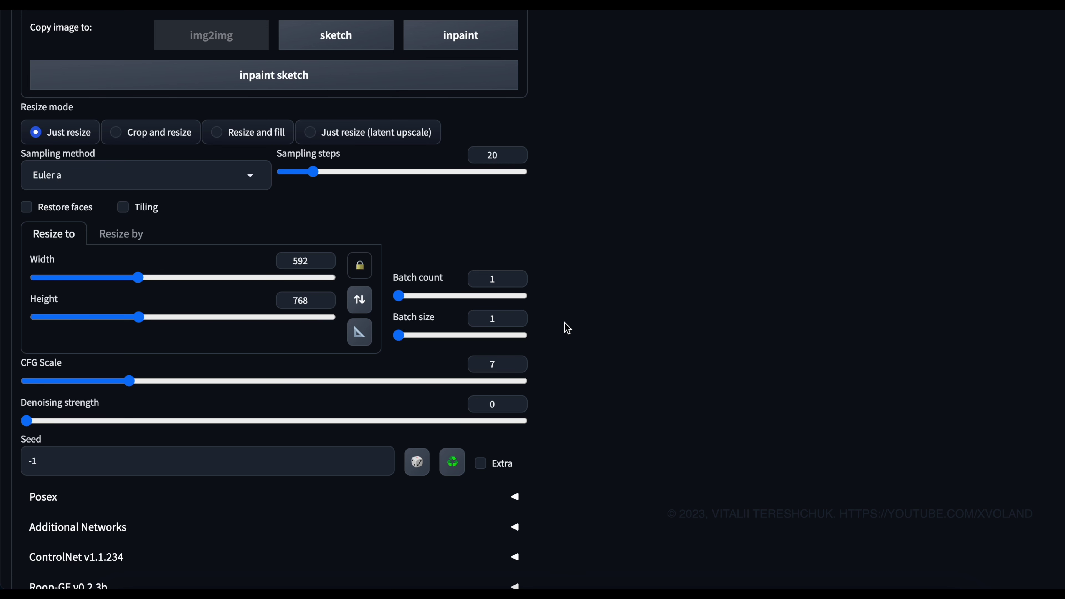
{"action": "left_click_drag", "start_coordinate": [501, 404], "coordinate": [448, 408]}
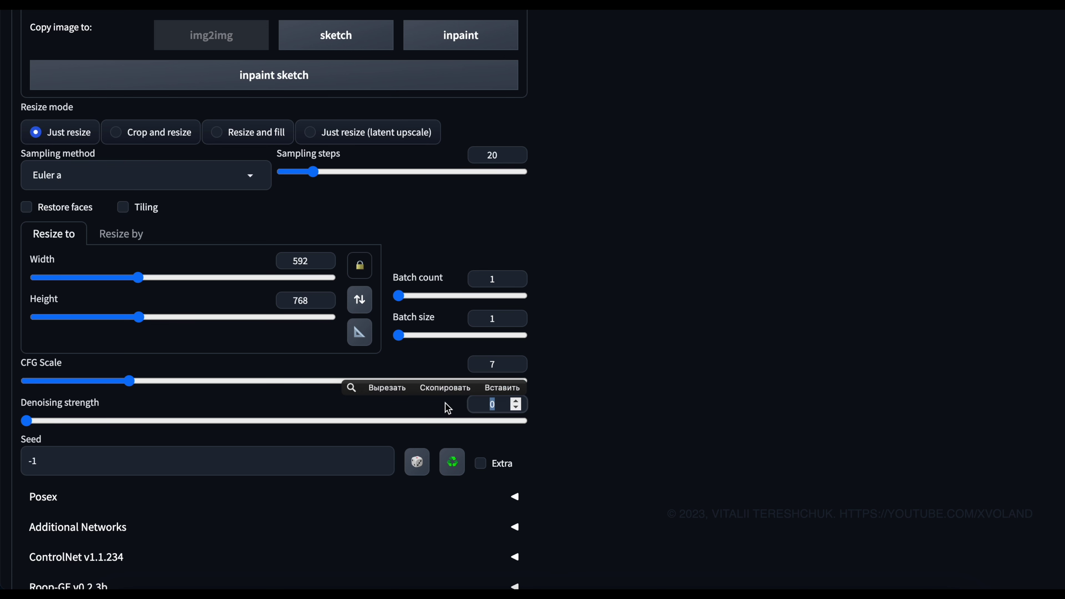
{"action": "type", "text": "1"}
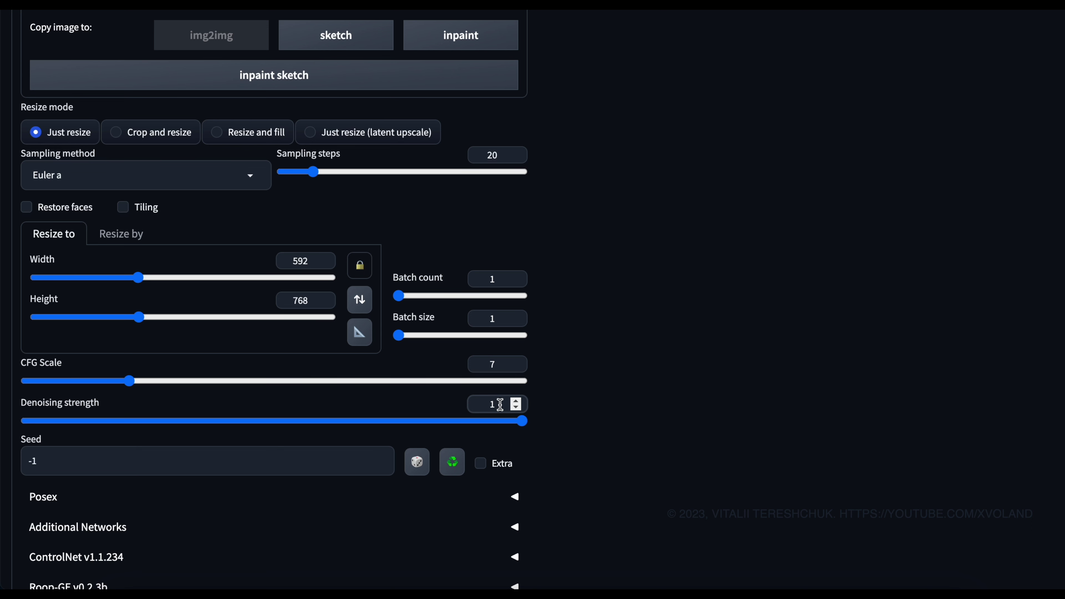
Expand the ControlNet section to show Unit 0 with the Scrooge sketch
{"action": "scroll", "coordinate": [573, 414], "scroll_direction": "down", "scroll_amount": 3}
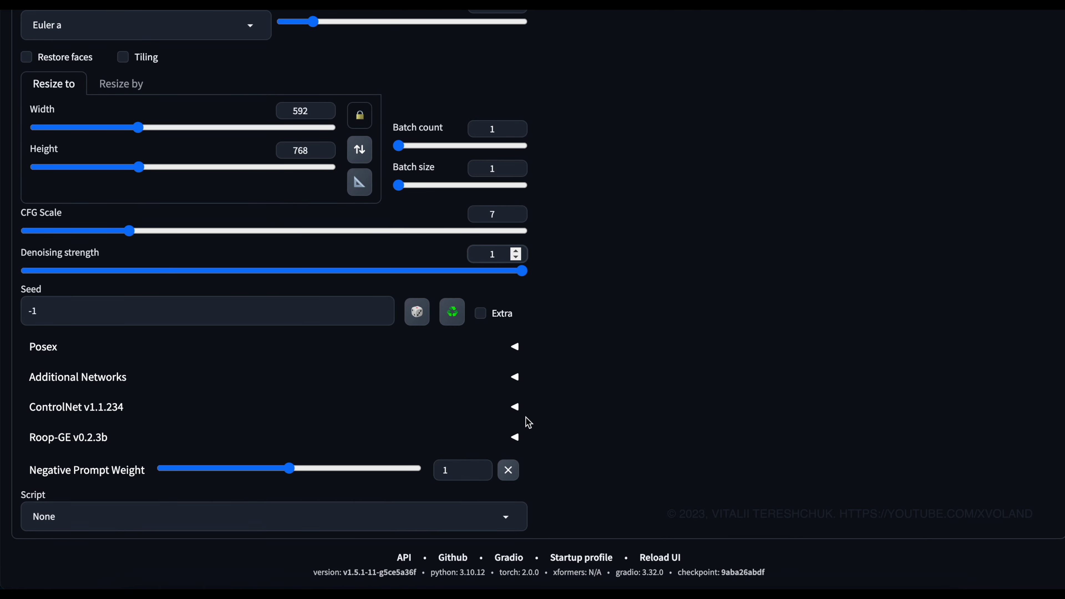
{"action": "left_click", "coordinate": [516, 410]}
{"action": "scroll", "coordinate": [535, 388], "scroll_direction": "down", "scroll_amount": 8}
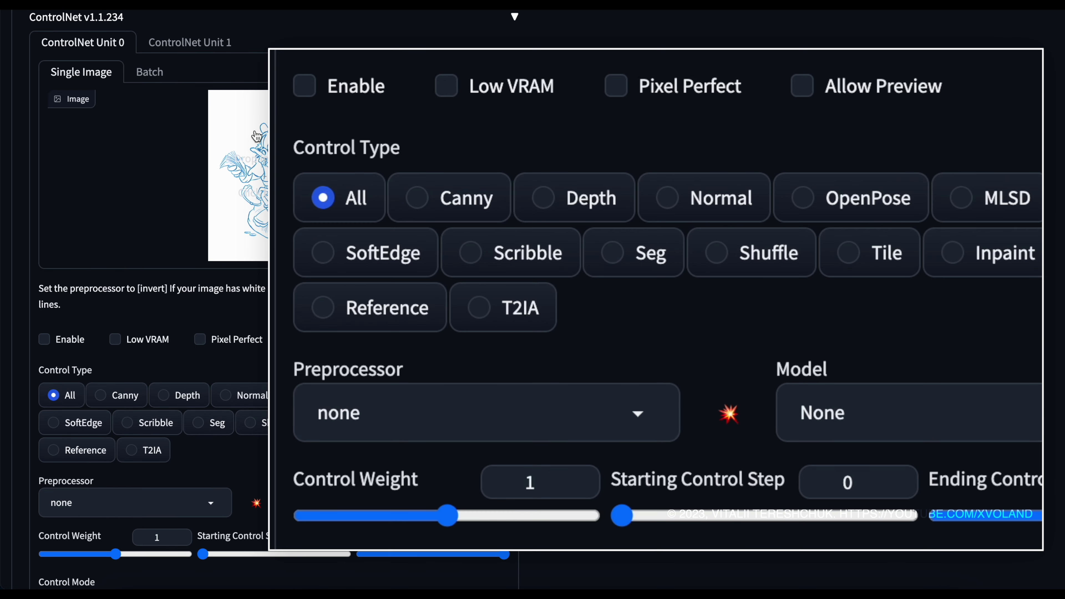
Enable ControlNet Unit 0 with the Canny control type (canny preprocessor, t2iadapter_canny-fp16)
{"action": "left_click", "coordinate": [45, 340]}
{"action": "left_click", "coordinate": [113, 396]}
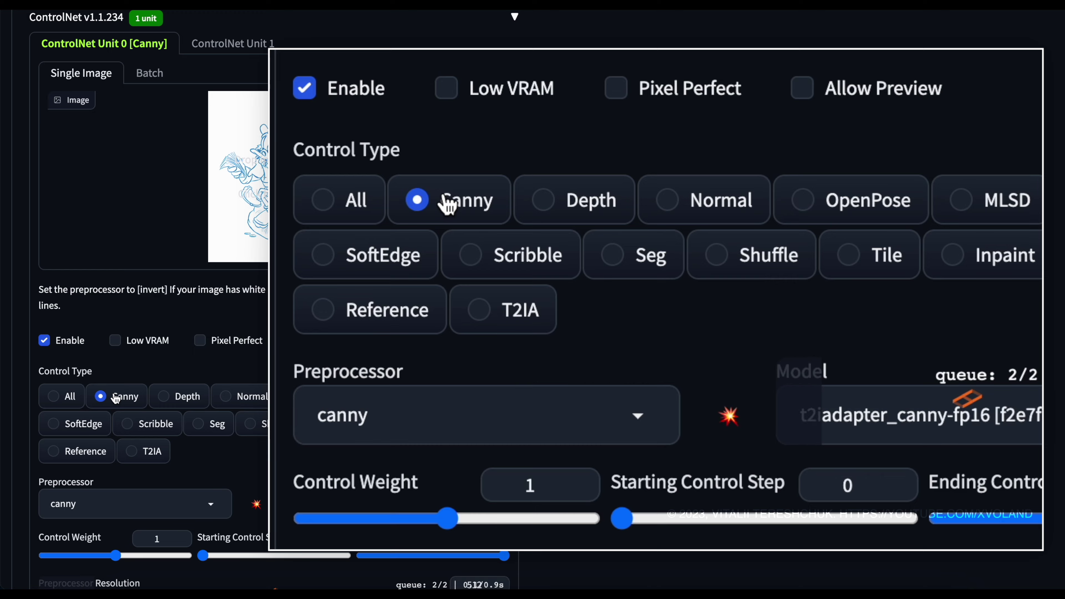
{"action": "scroll", "coordinate": [276, 475], "scroll_direction": "down", "scroll_amount": 4}
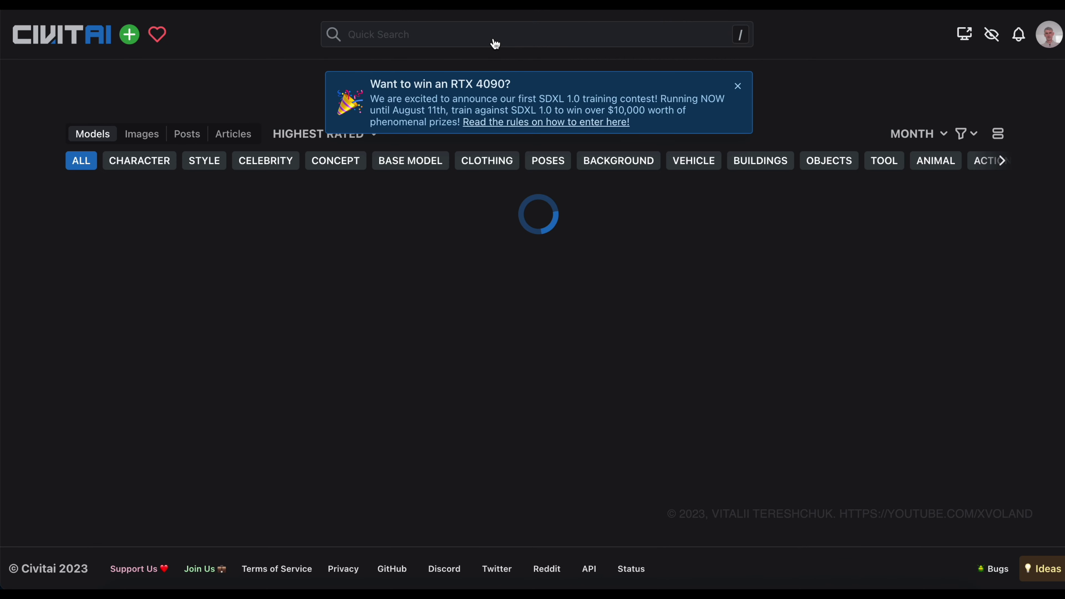
Search Civitai for 'contr', open the ControlNet 1.1 Models page, and dismiss the contest banner
{"action": "left_click", "coordinate": [494, 41]}
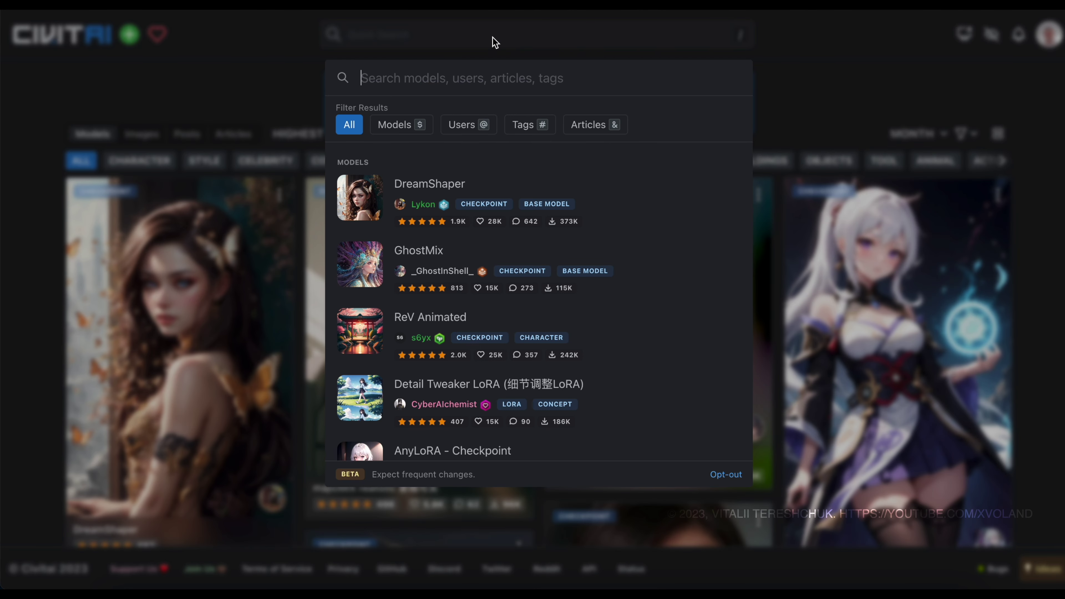
{"action": "type", "text": "control"}
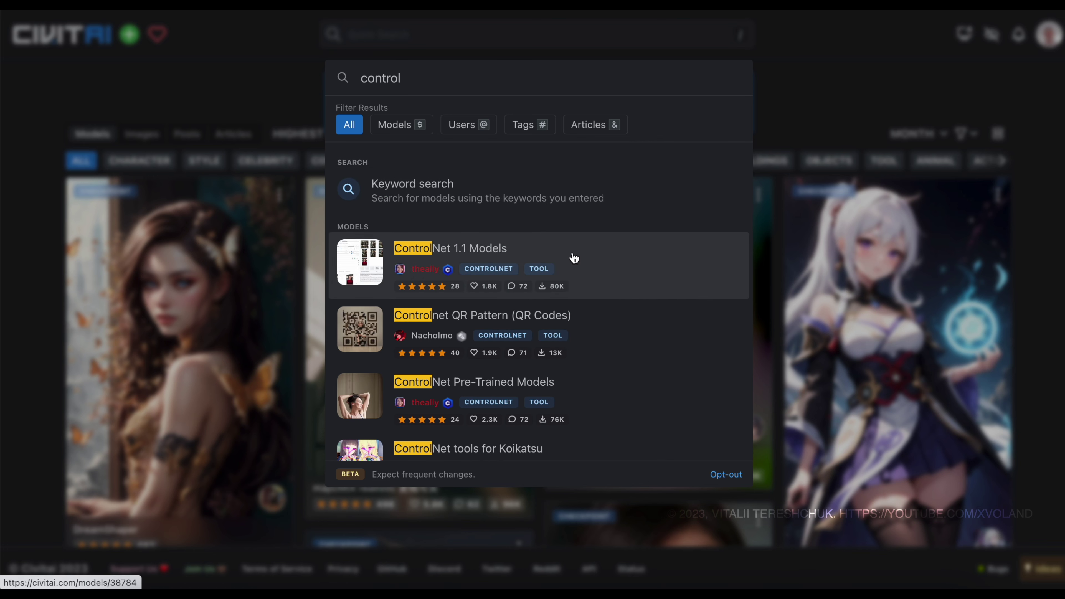
{"action": "left_click", "coordinate": [616, 279]}
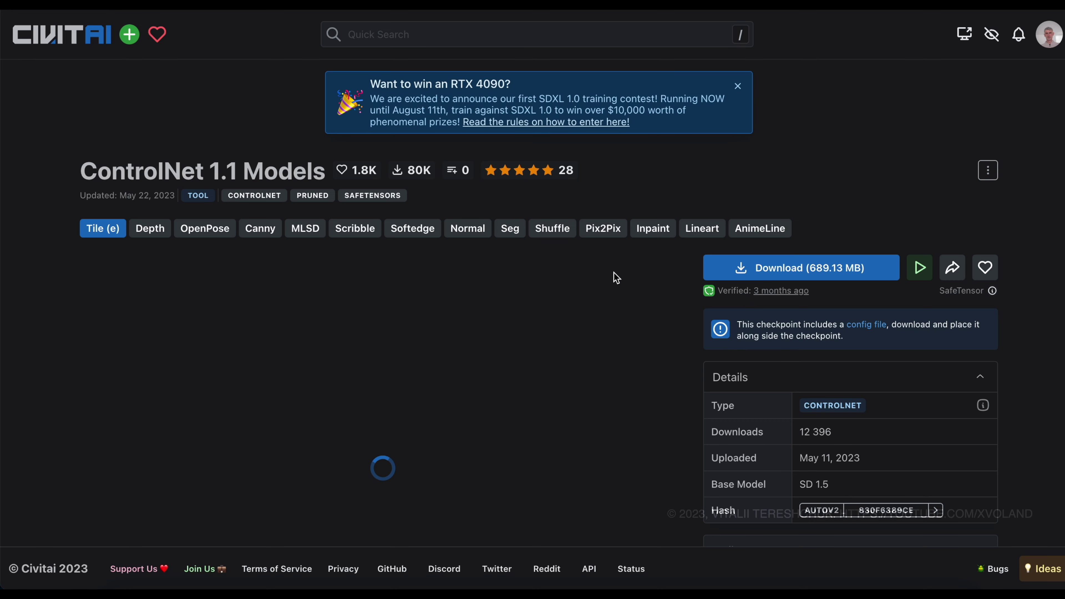
{"action": "scroll", "coordinate": [615, 278], "scroll_direction": "down", "scroll_amount": 3}
{"action": "scroll", "coordinate": [615, 279], "scroll_direction": "down", "scroll_amount": 4}
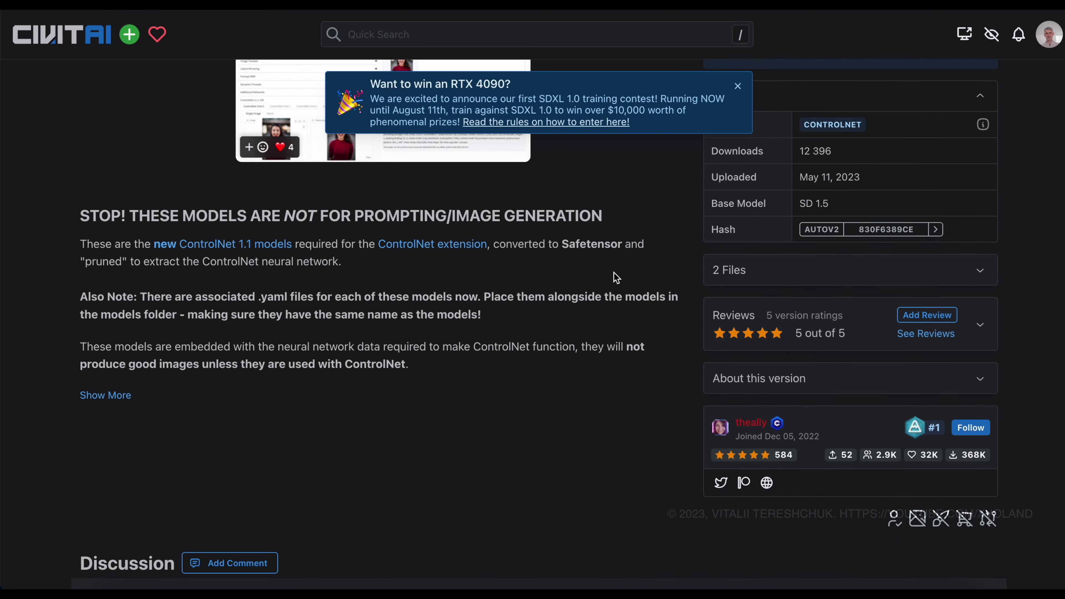
{"action": "left_click", "coordinate": [738, 86]}
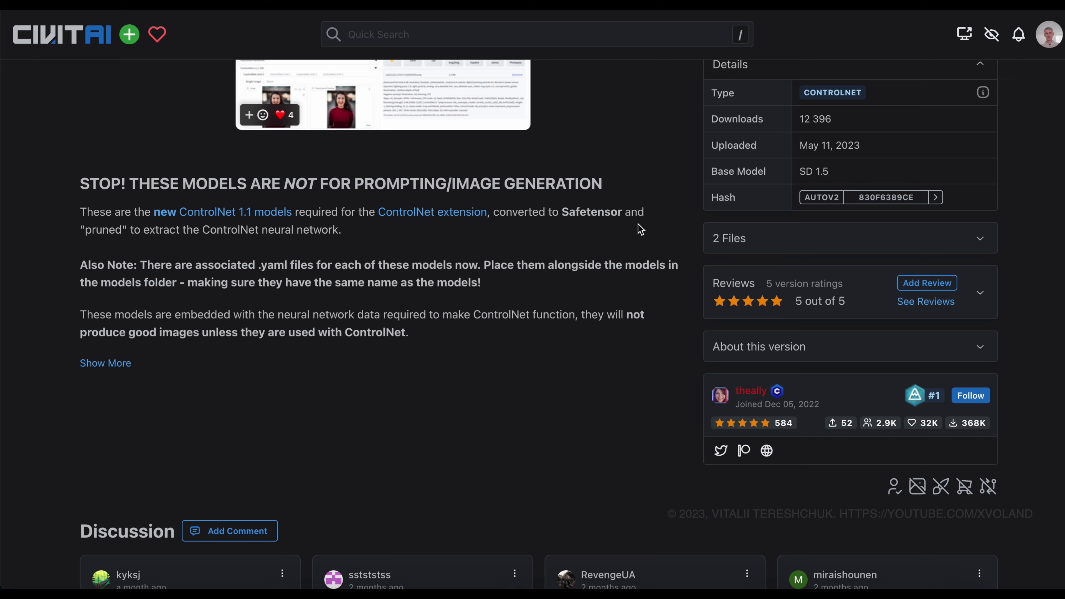
{"action": "scroll", "coordinate": [641, 230], "scroll_direction": "up", "scroll_amount": 5}
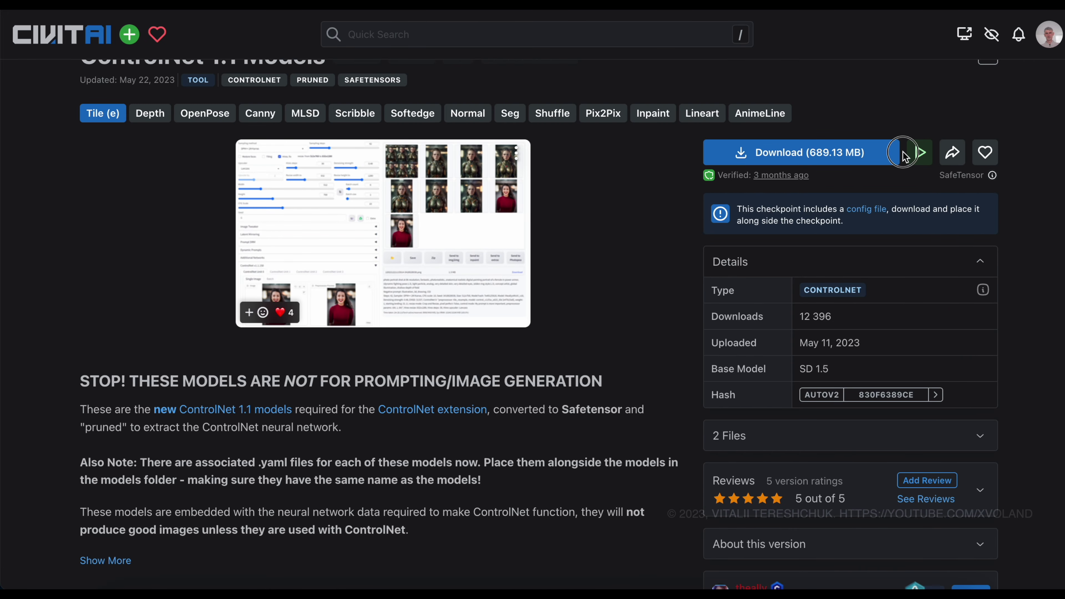
Expand the model description and copy the models install folder path
{"action": "scroll", "coordinate": [492, 428], "scroll_direction": "down", "scroll_amount": 5}
{"action": "scroll", "coordinate": [462, 428], "scroll_direction": "down", "scroll_amount": 1}
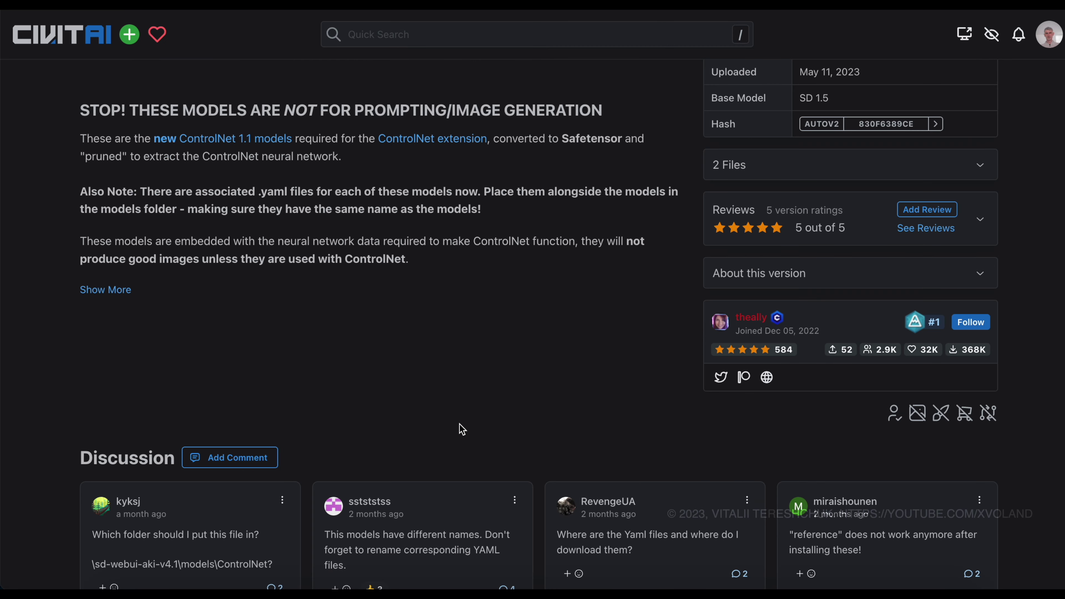
{"action": "left_click", "coordinate": [120, 292]}
{"action": "scroll", "coordinate": [641, 457], "scroll_direction": "down", "scroll_amount": 4}
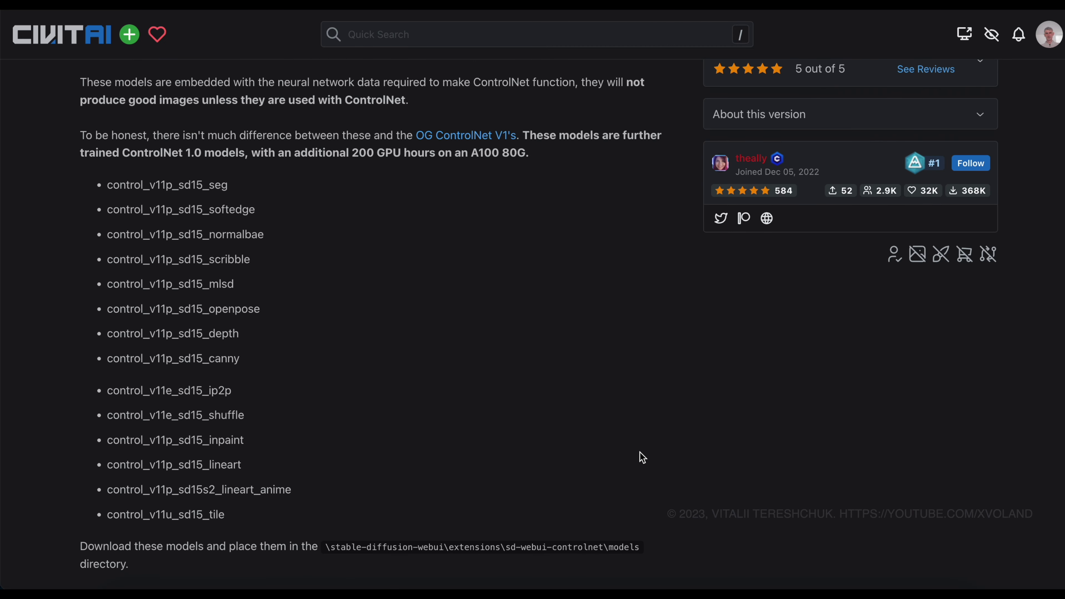
{"action": "left_click", "coordinate": [108, 183]}
{"action": "left_click_drag", "start_coordinate": [108, 182], "coordinate": [237, 527]}
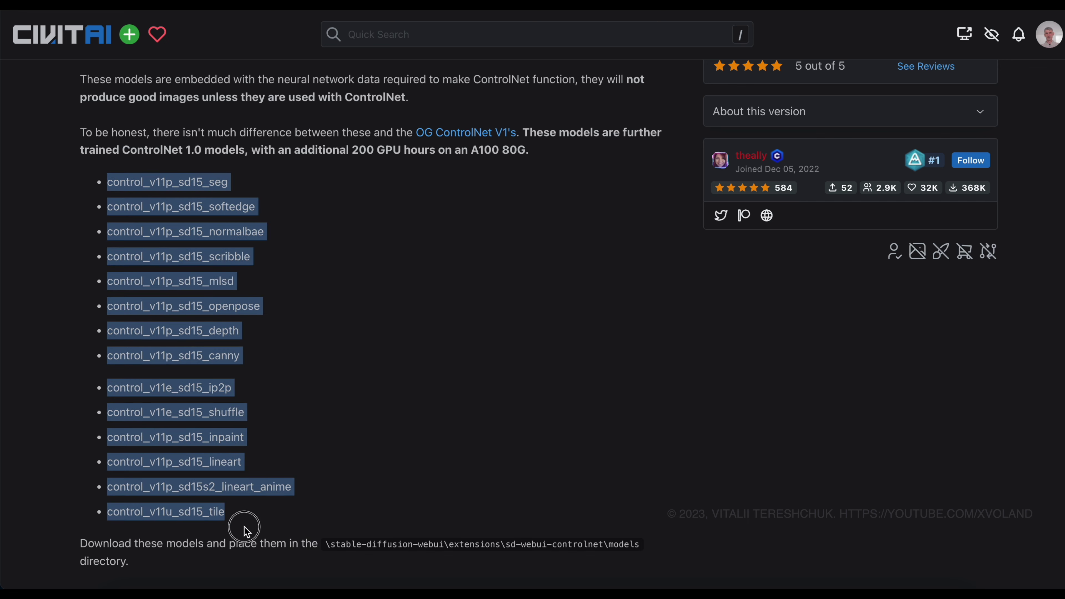
{"action": "left_click", "coordinate": [449, 481]}
{"action": "scroll", "coordinate": [451, 481], "scroll_direction": "down", "scroll_amount": 5}
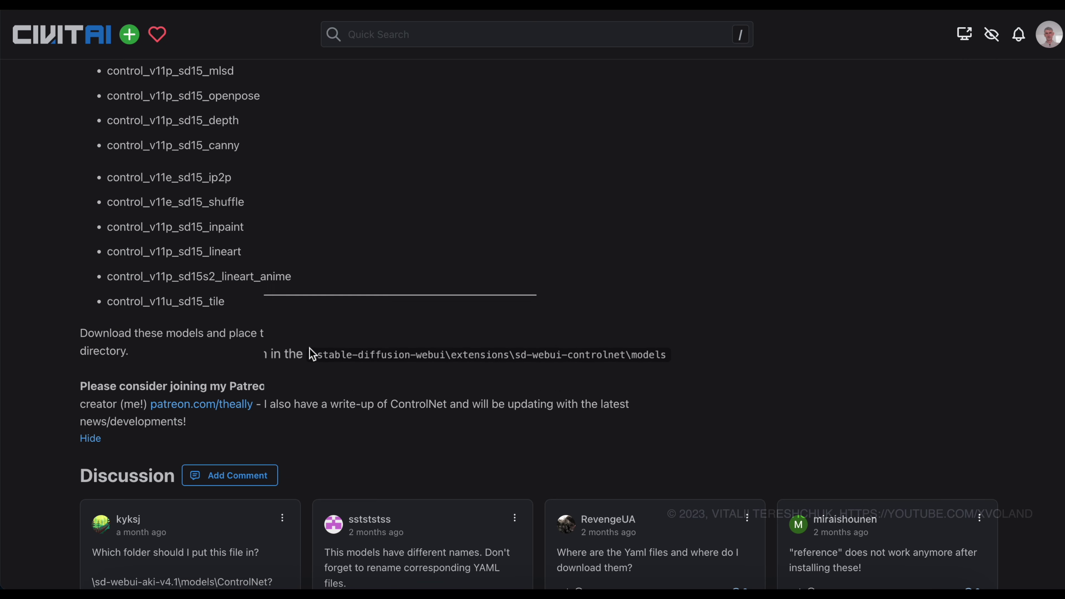
{"action": "left_click_drag", "start_coordinate": [326, 334], "coordinate": [657, 336]}
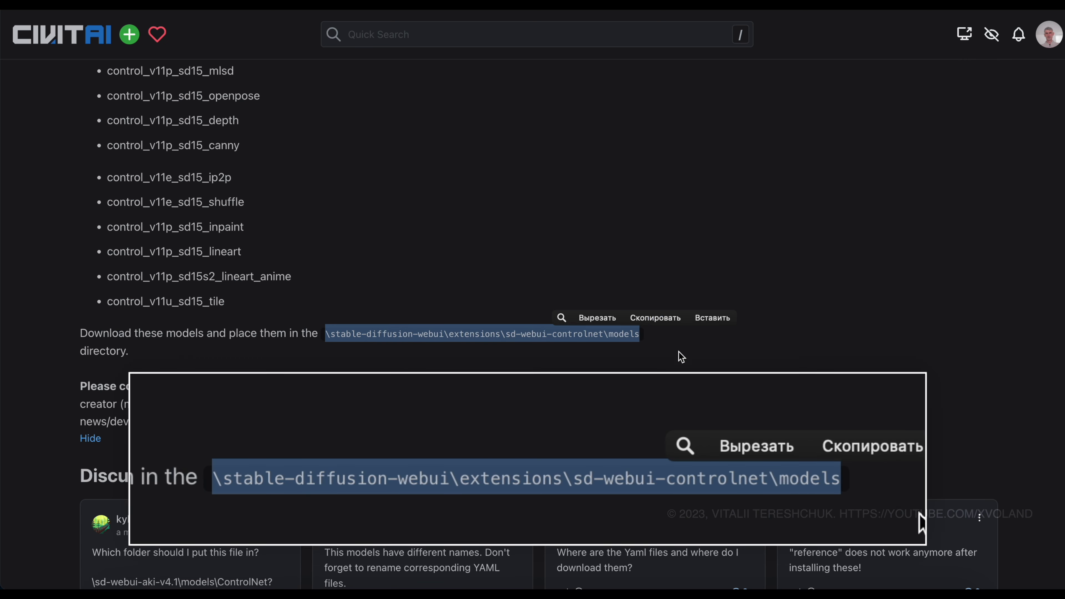
{"action": "left_click", "coordinate": [690, 376]}
{"action": "scroll", "coordinate": [693, 377], "scroll_direction": "up", "scroll_amount": 9}
{"action": "scroll", "coordinate": [693, 378], "scroll_direction": "up", "scroll_amount": 7}
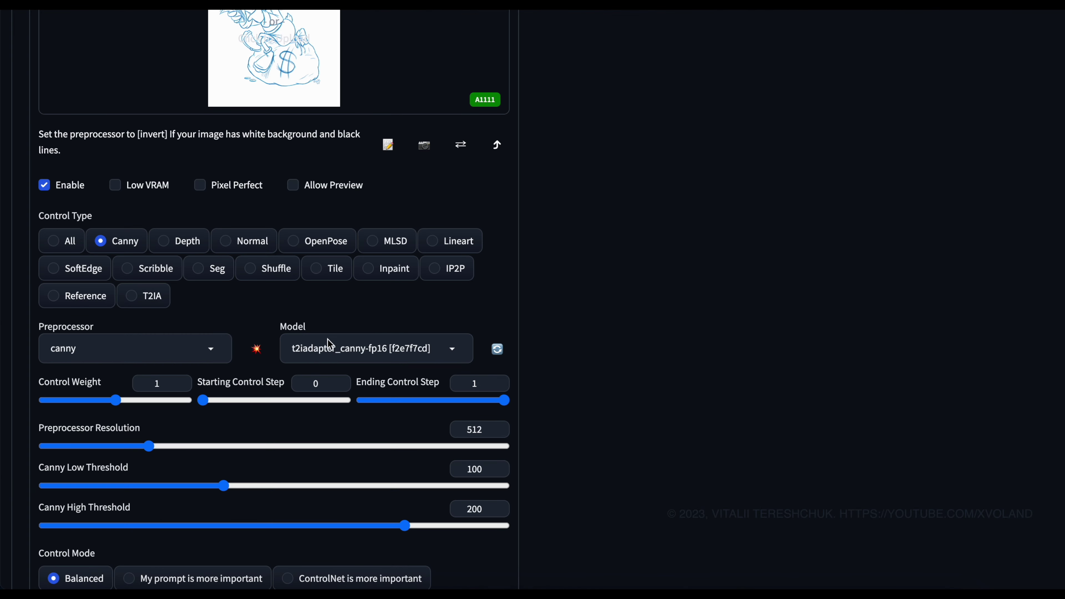
Set Unit 0's Control Weight to 0.3 and Control Mode to 'My prompt is more important'
{"action": "left_click_drag", "start_coordinate": [42, 388], "coordinate": [102, 382]}
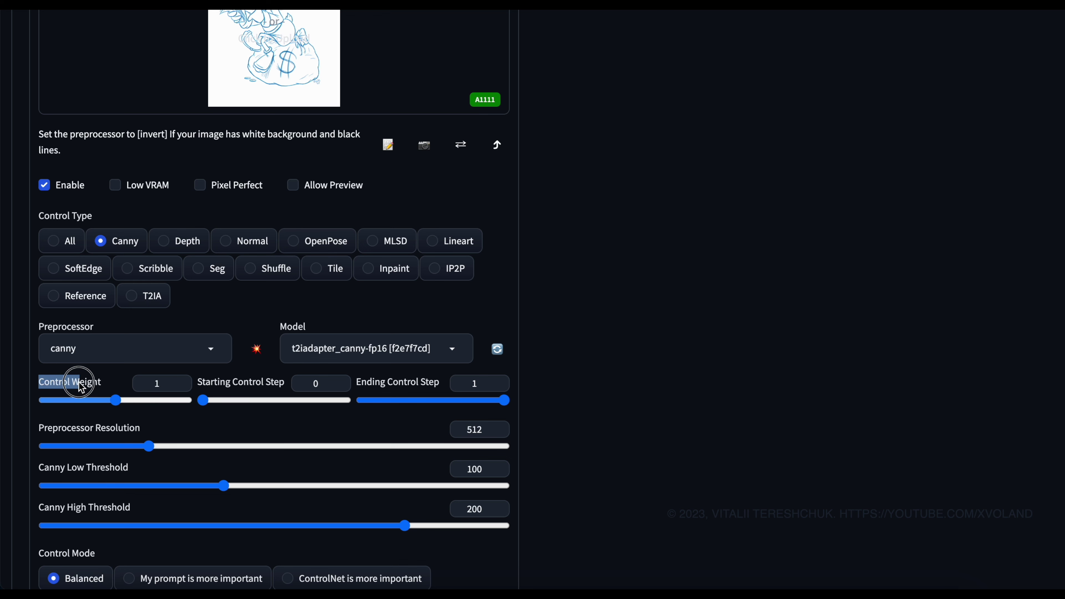
{"action": "left_click", "coordinate": [135, 386]}
{"action": "double_click", "coordinate": [157, 383]}
{"action": "type", "text": "0"}
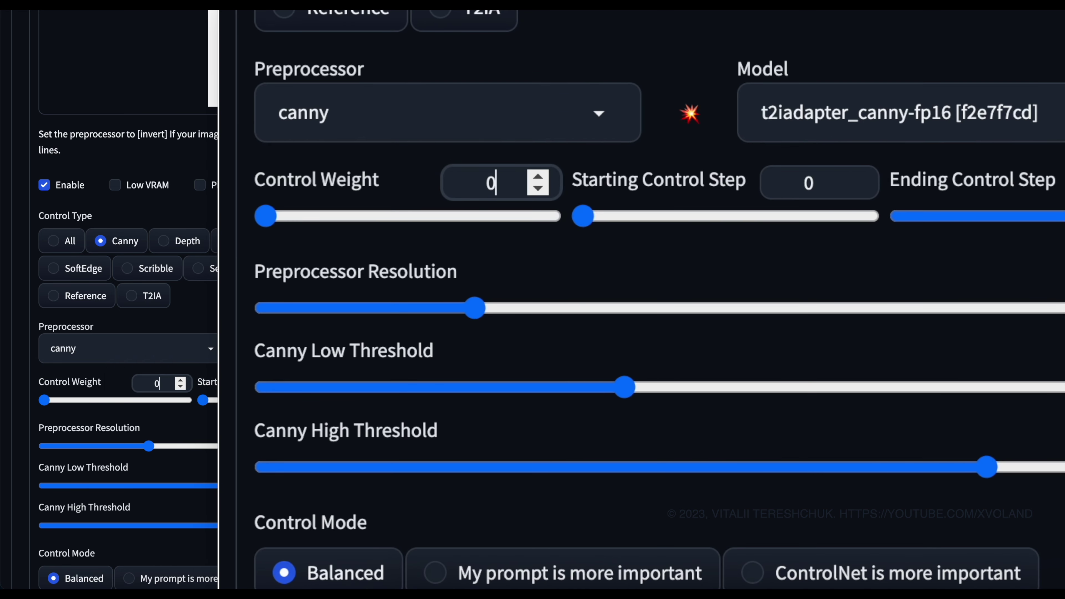
{"action": "type", "text": ".3"}
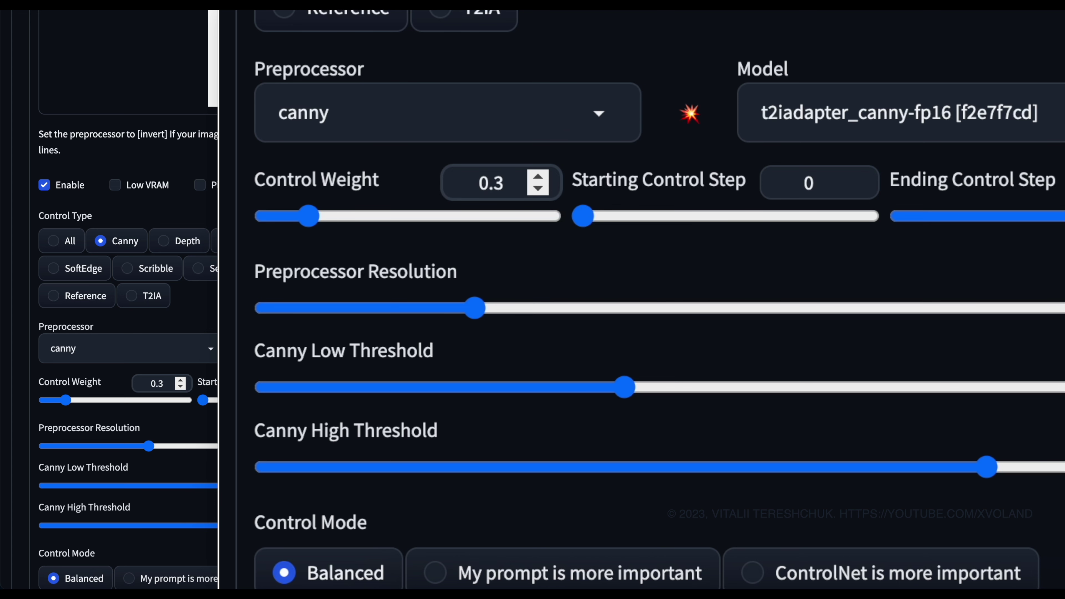
{"action": "key", "text": "Return"}
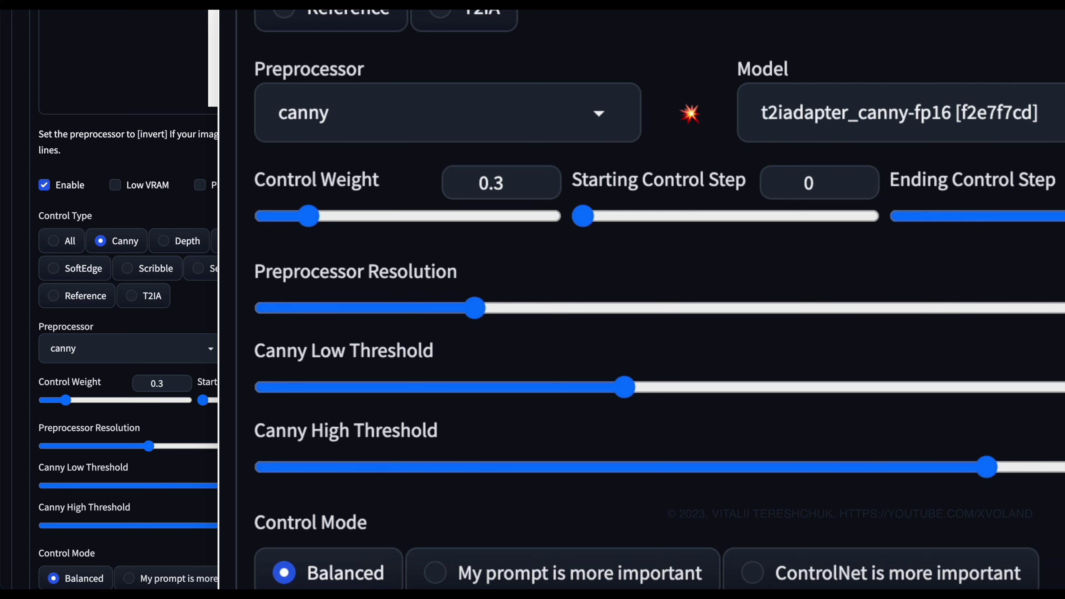
{"action": "scroll", "coordinate": [546, 299], "scroll_direction": "down", "scroll_amount": 4}
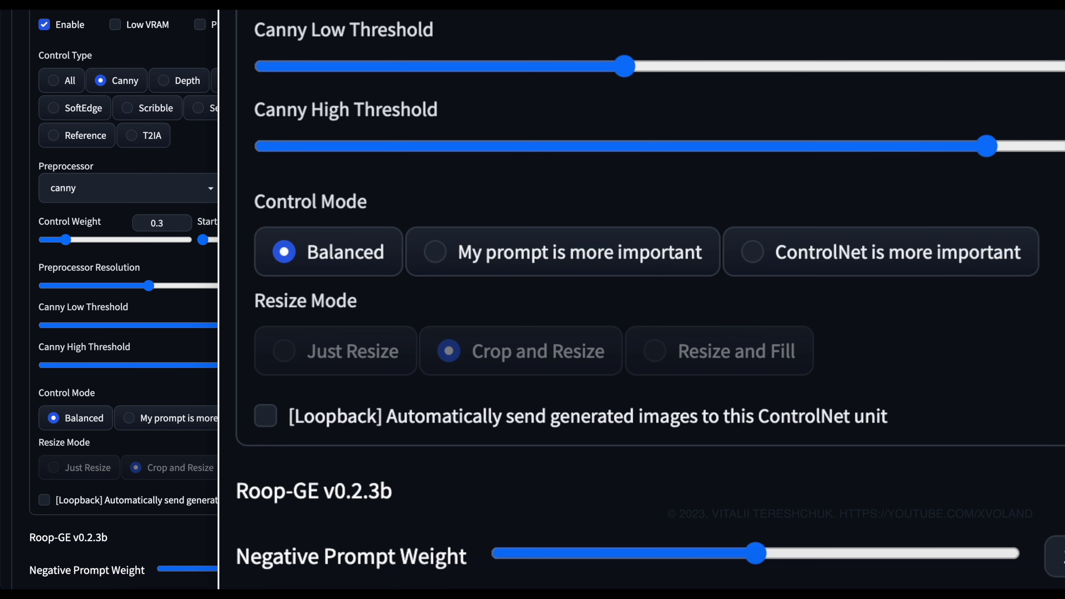
{"action": "left_click", "coordinate": [153, 426]}
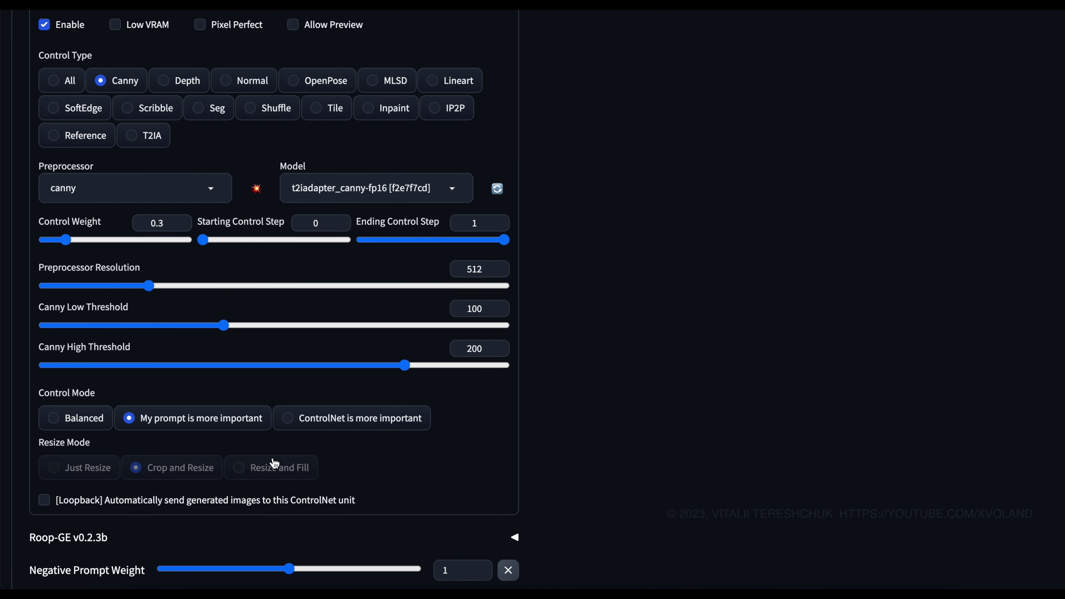
{"action": "scroll", "coordinate": [528, 433], "scroll_direction": "up", "scroll_amount": 7}
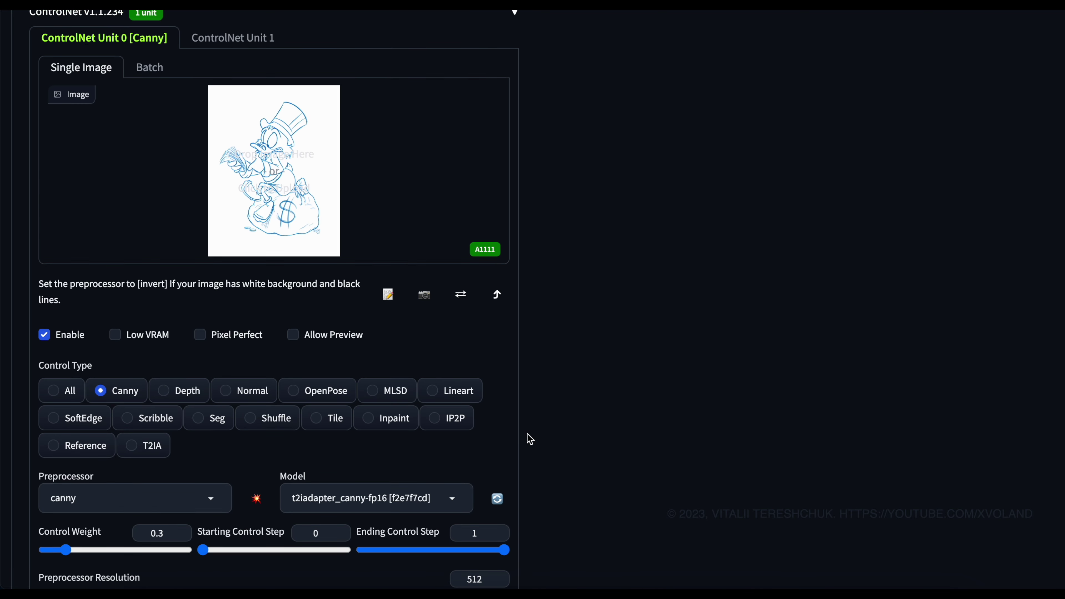
Enable ControlNet Unit 1 as Lineart using lineart_standard, with control weight 0.7
{"action": "left_click", "coordinate": [214, 37]}
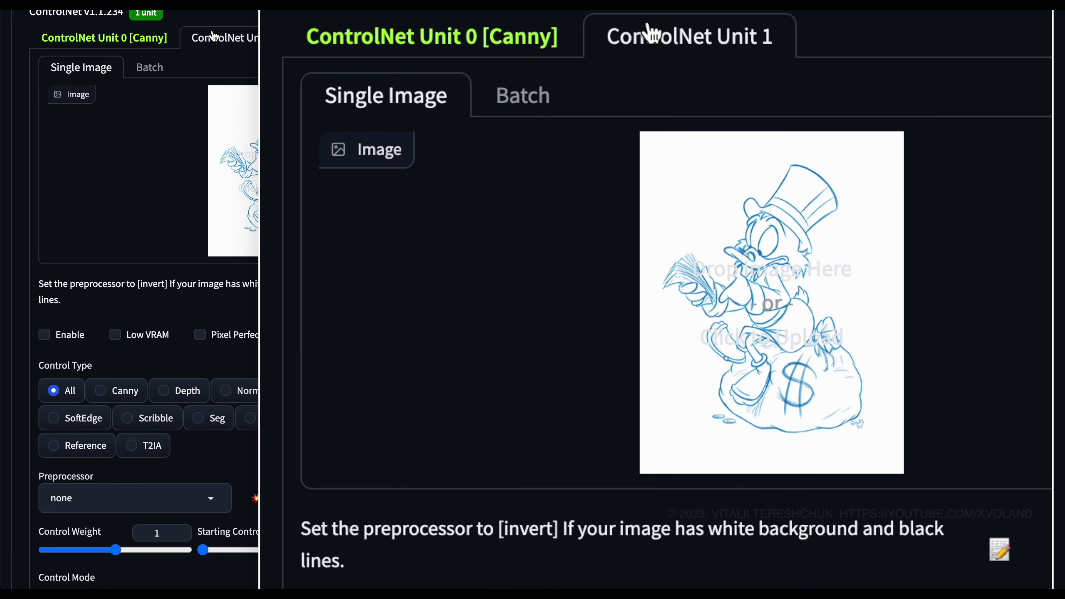
{"action": "left_click", "coordinate": [44, 334]}
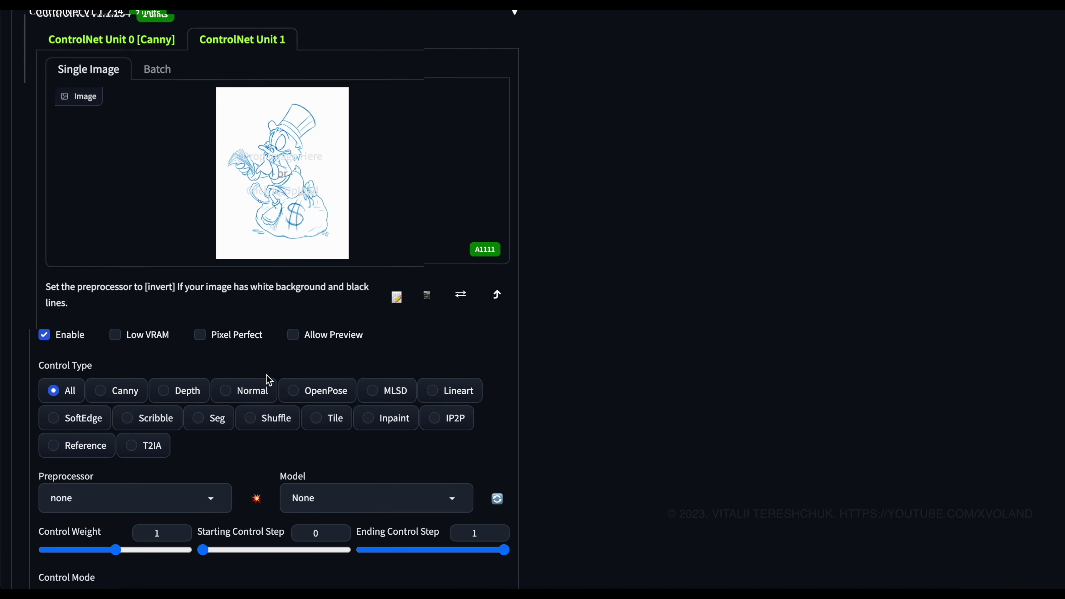
{"action": "scroll", "coordinate": [266, 374], "scroll_direction": "down", "scroll_amount": 3}
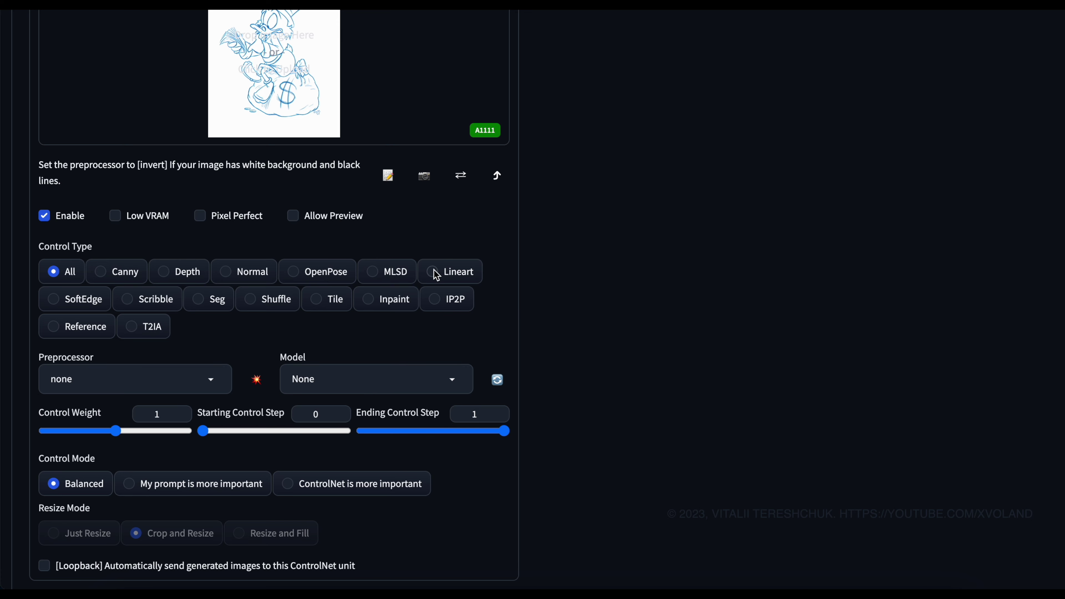
{"action": "left_click", "coordinate": [463, 273]}
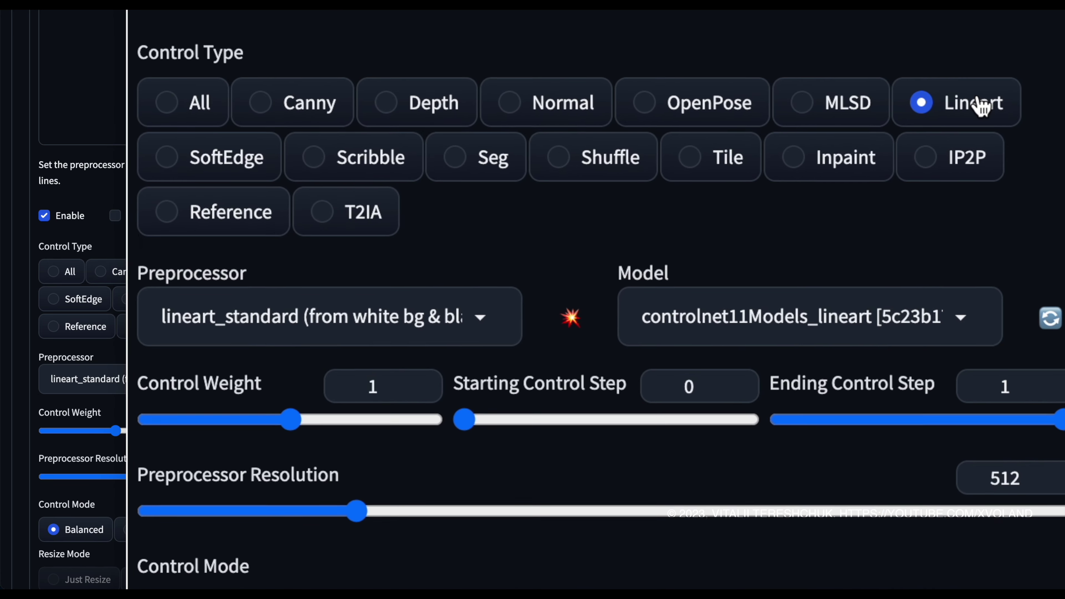
{"action": "scroll", "coordinate": [466, 142], "scroll_direction": "down", "scroll_amount": 1}
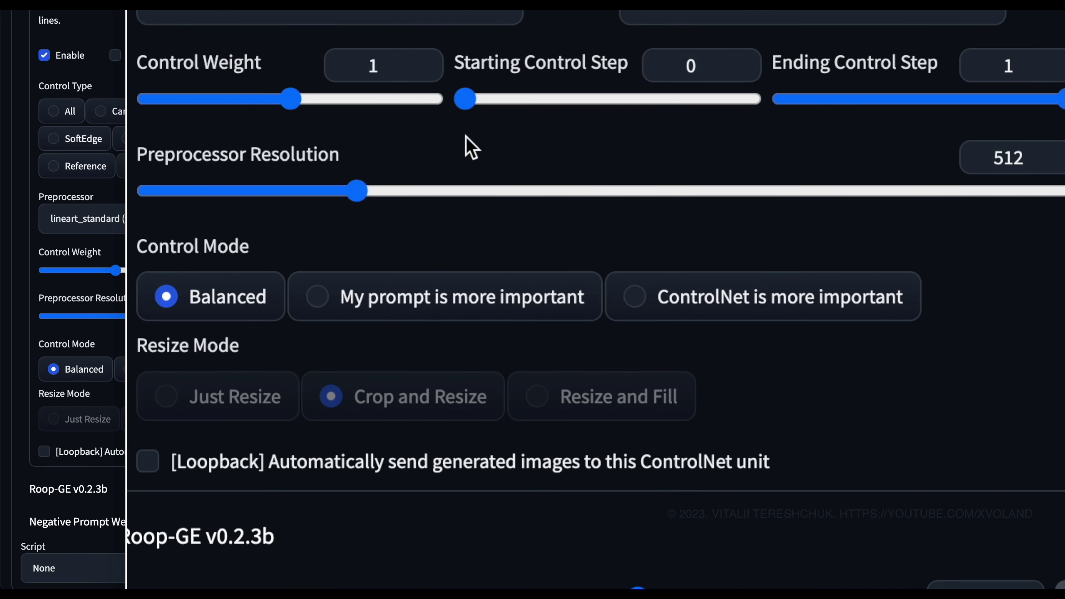
{"action": "double_click", "coordinate": [396, 66]}
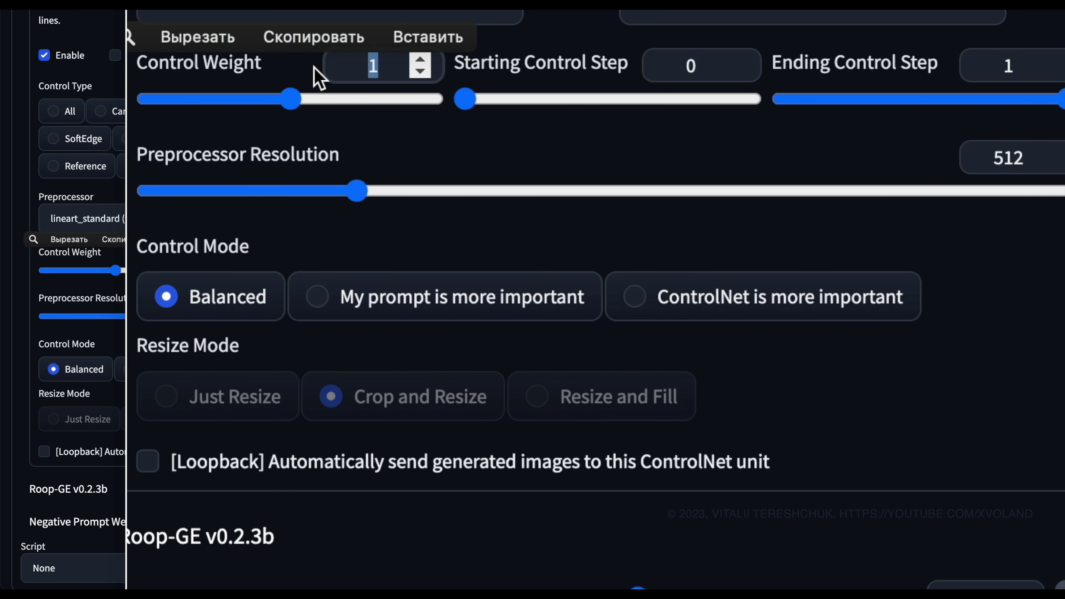
{"action": "type", "text": "0.7"}
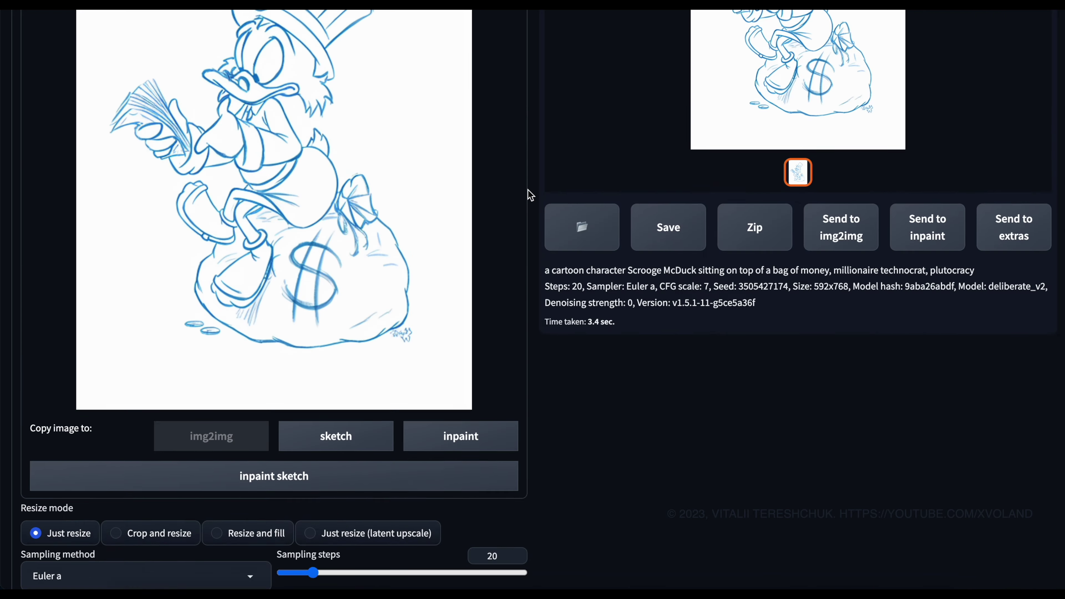
{"action": "scroll", "coordinate": [530, 194], "scroll_direction": "up", "scroll_amount": 10}
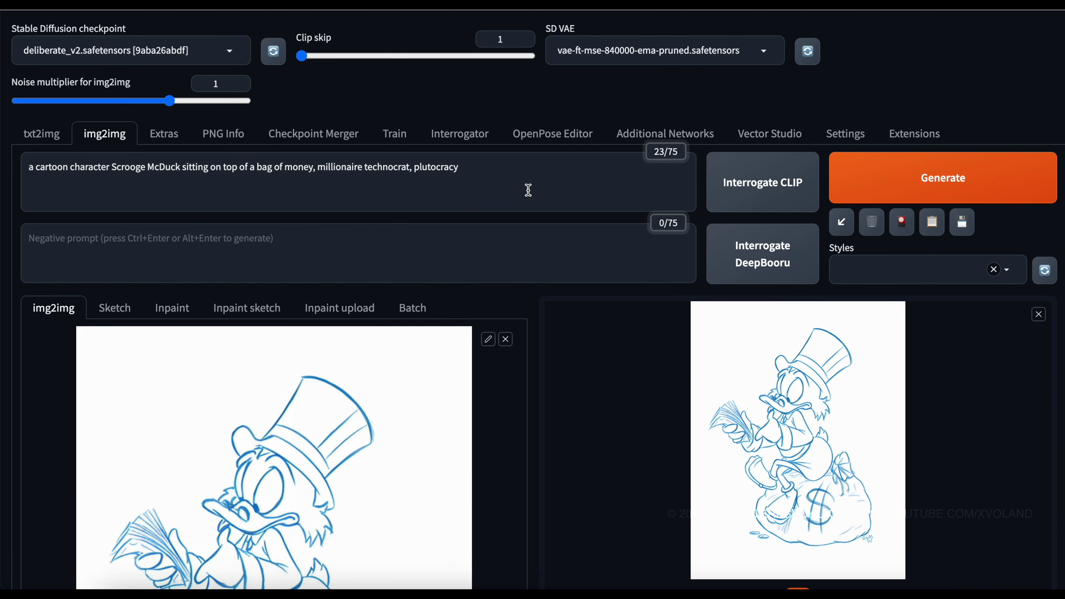
Add 'a colorized of' as a new first prompt line and generate the image
{"action": "scroll", "coordinate": [529, 190], "scroll_direction": "down", "scroll_amount": 2}
{"action": "scroll", "coordinate": [529, 190], "scroll_direction": "down", "scroll_amount": 1}
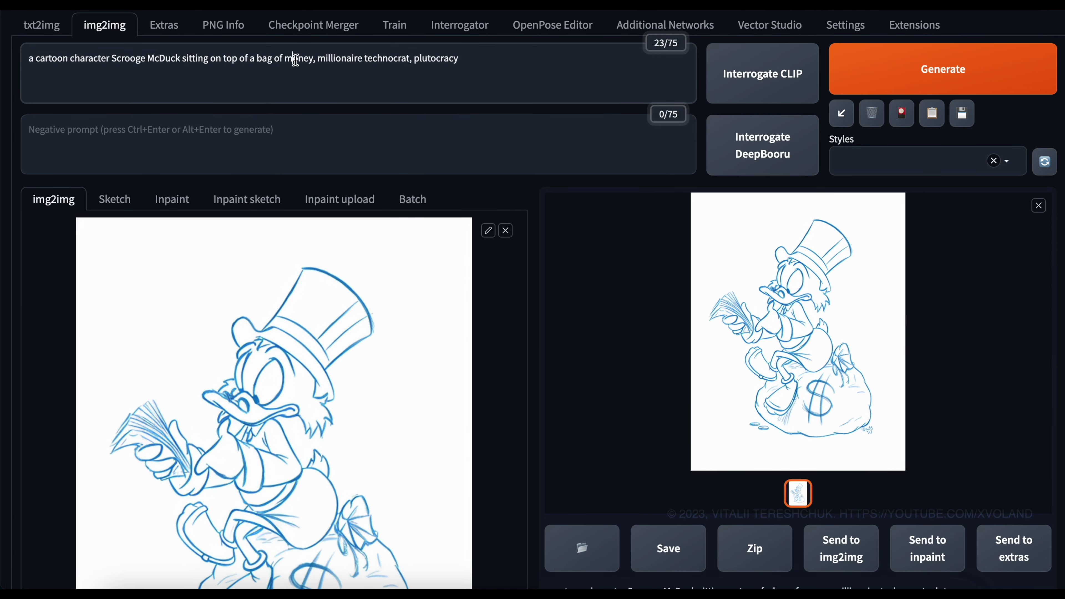
{"action": "left_click", "coordinate": [30, 59]}
{"action": "key", "text": "ctrl+a"}
{"action": "key", "text": "Left"}
{"action": "key", "text": "Return"}
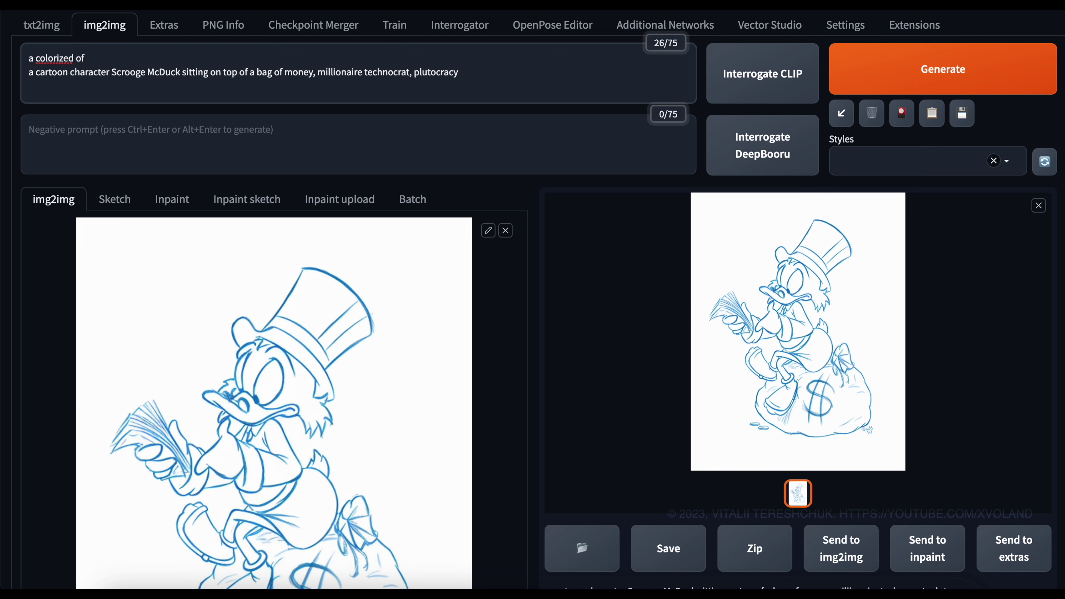
{"action": "left_click", "coordinate": [480, 90]}
{"action": "left_click", "coordinate": [934, 70]}
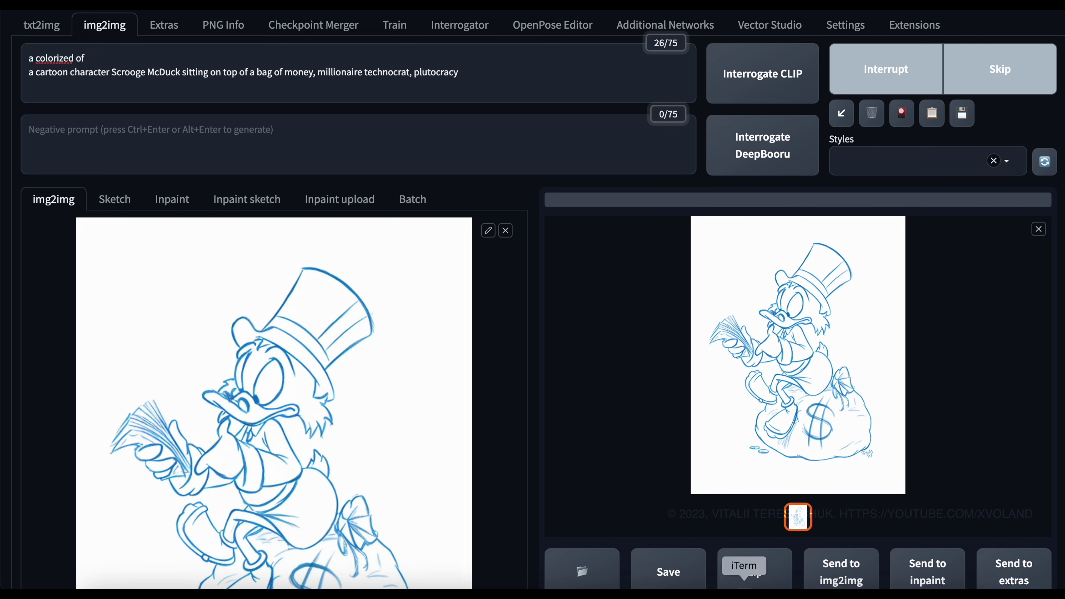
Check the iTerm generation log, then return to the browser until the coloured Scrooge finishes
{"action": "left_click", "coordinate": [728, 571]}
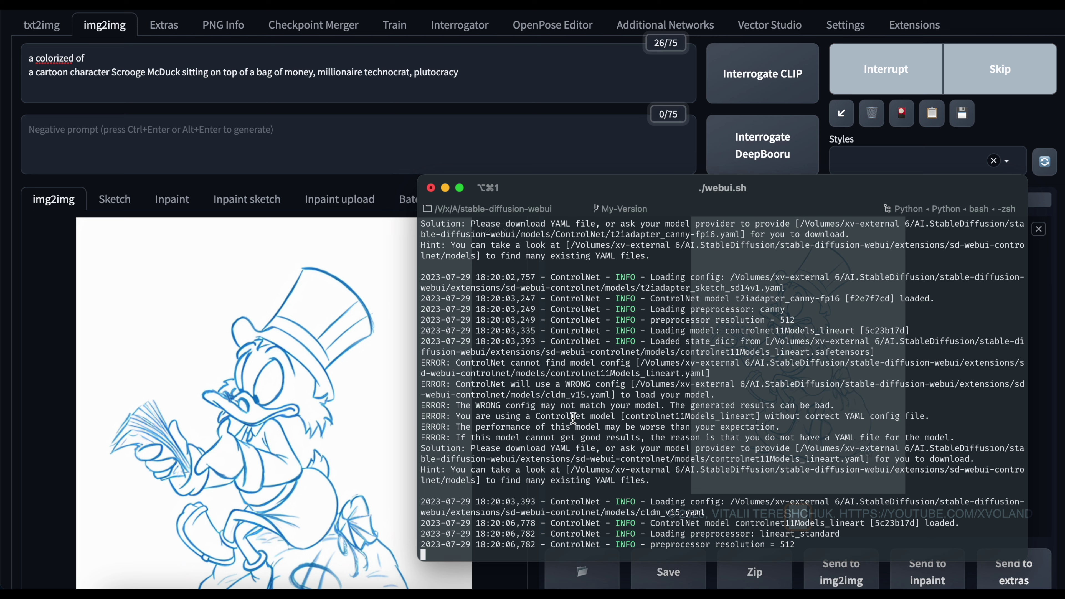
{"action": "left_click", "coordinate": [531, 572]}
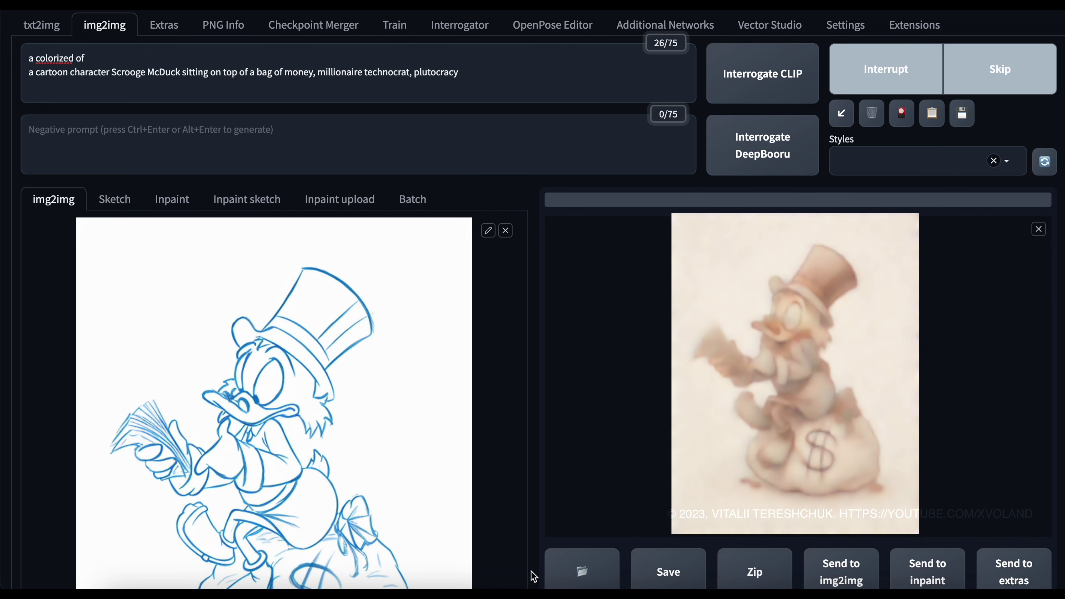
{"action": "scroll", "coordinate": [531, 572], "scroll_direction": "down", "scroll_amount": 5}
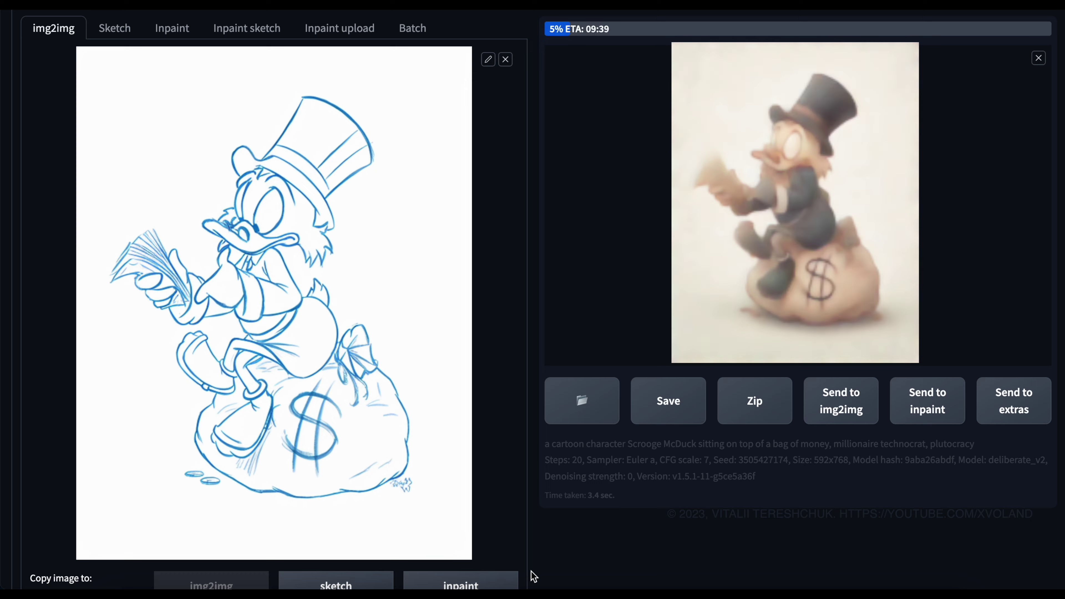
{"action": "scroll", "coordinate": [532, 572], "scroll_direction": "up", "scroll_amount": 4}
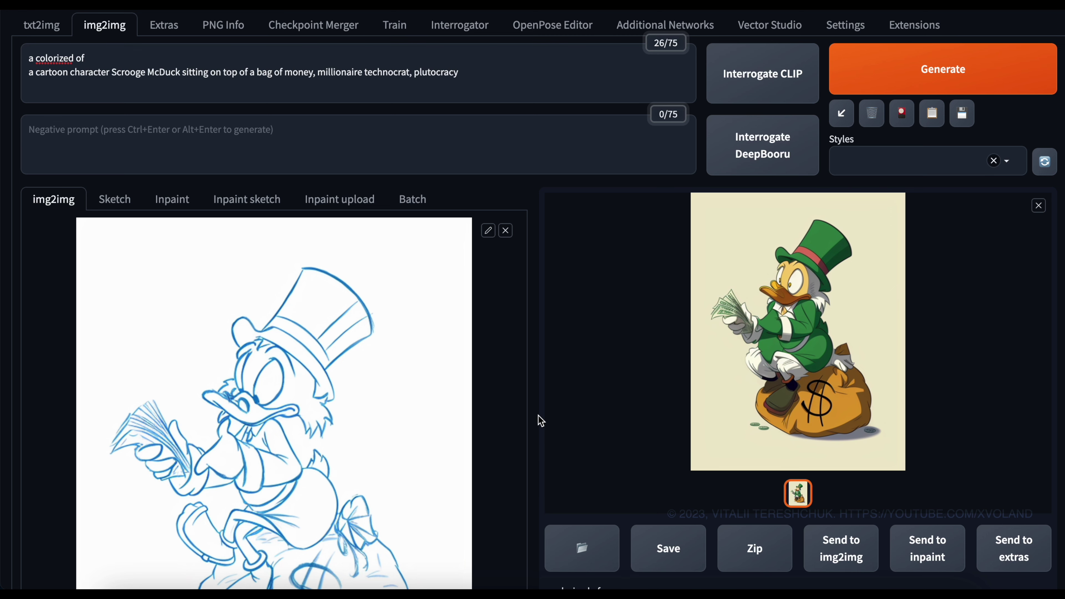
{"action": "scroll", "coordinate": [539, 416], "scroll_direction": "down", "scroll_amount": 2}
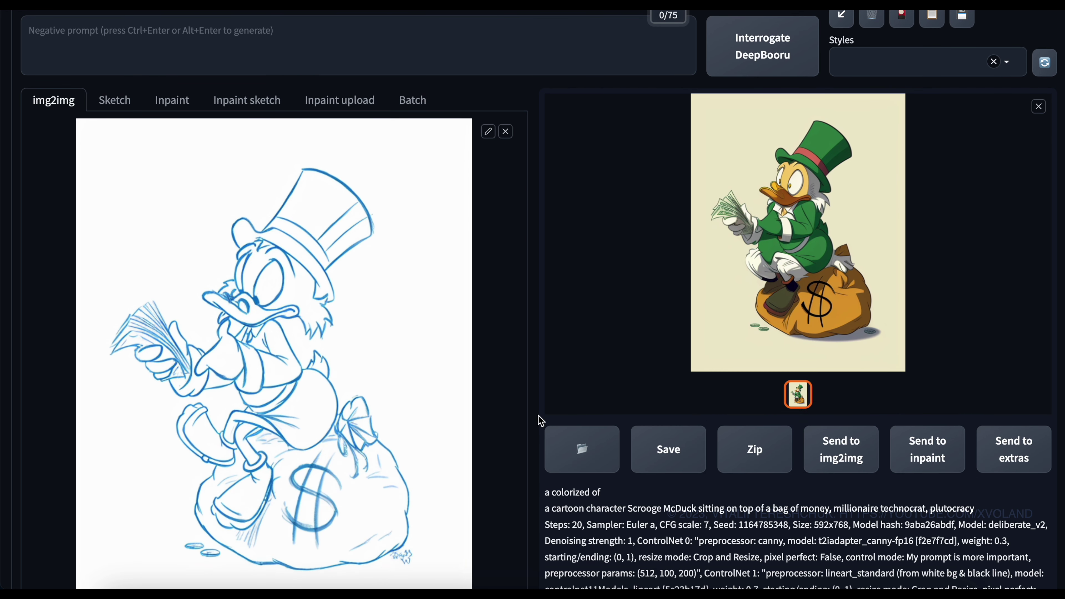
{"action": "scroll", "coordinate": [539, 415], "scroll_direction": "up", "scroll_amount": 2}
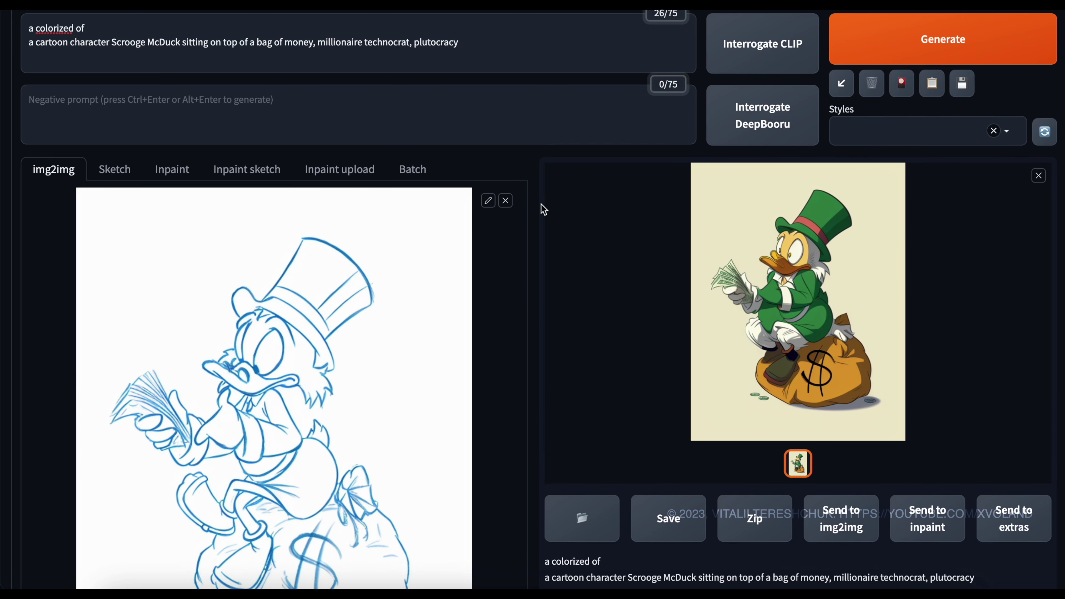
Apply the Reliberate (photo) style, regenerate, and send the blue-coated Scrooge to img2img
{"action": "left_click", "coordinate": [1008, 131]}
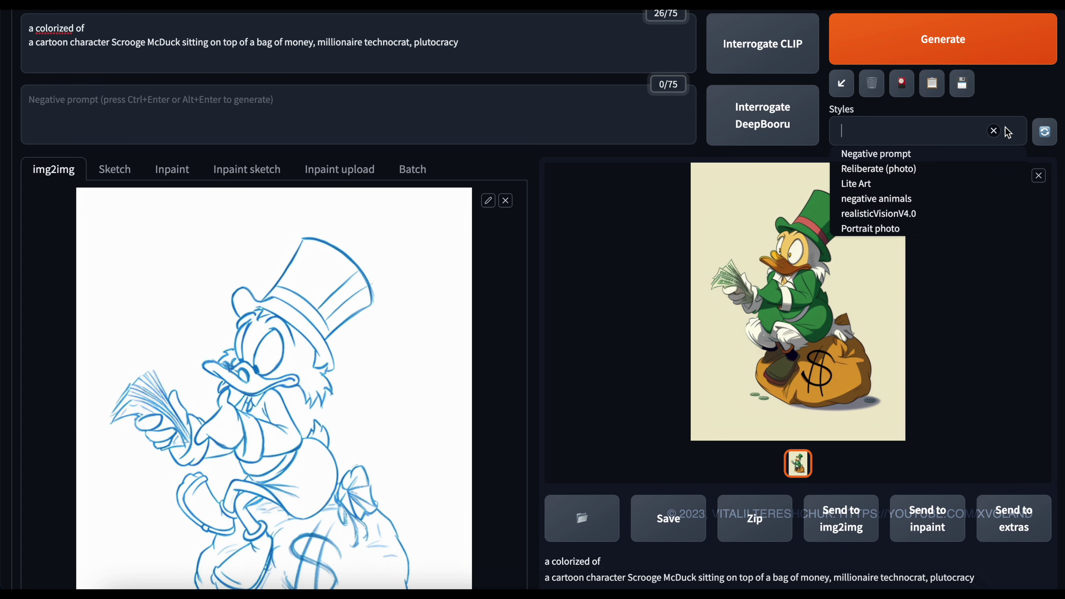
{"action": "left_click", "coordinate": [888, 170]}
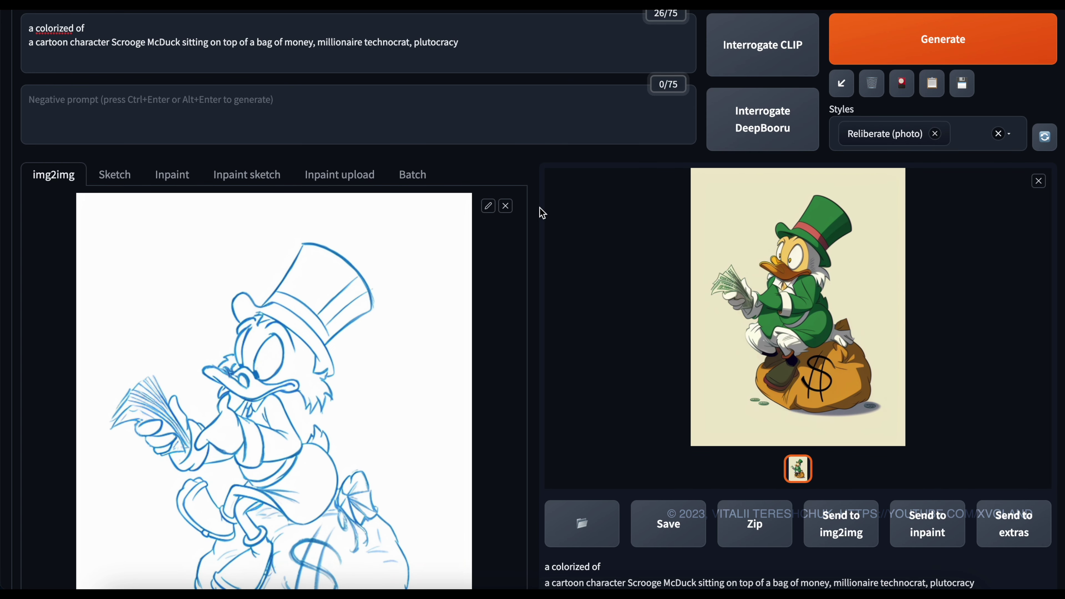
{"action": "left_click", "coordinate": [928, 33]}
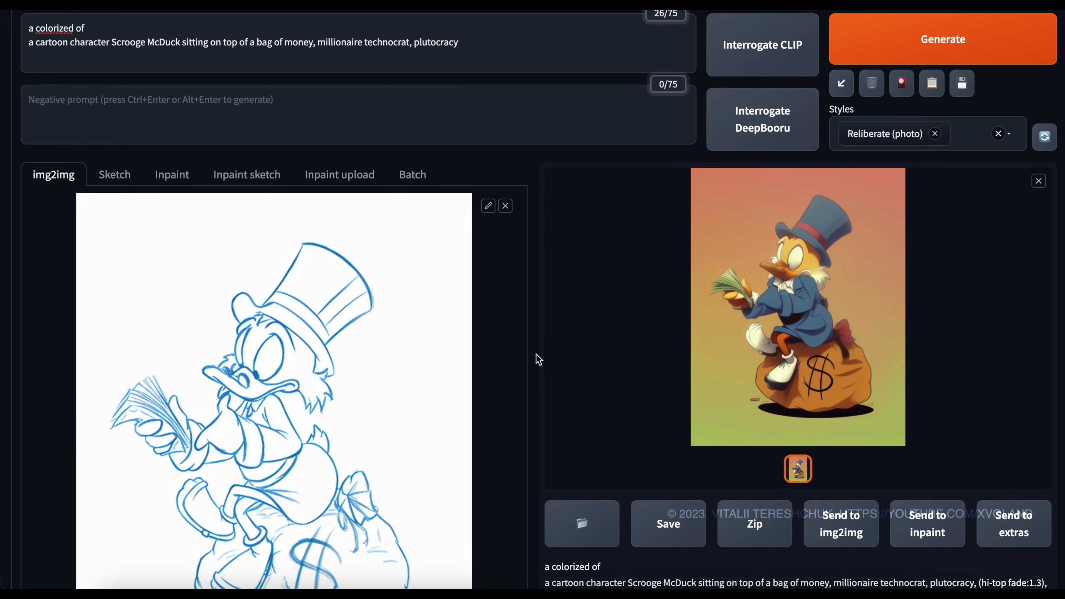
{"action": "scroll", "coordinate": [536, 354], "scroll_direction": "up", "scroll_amount": 3}
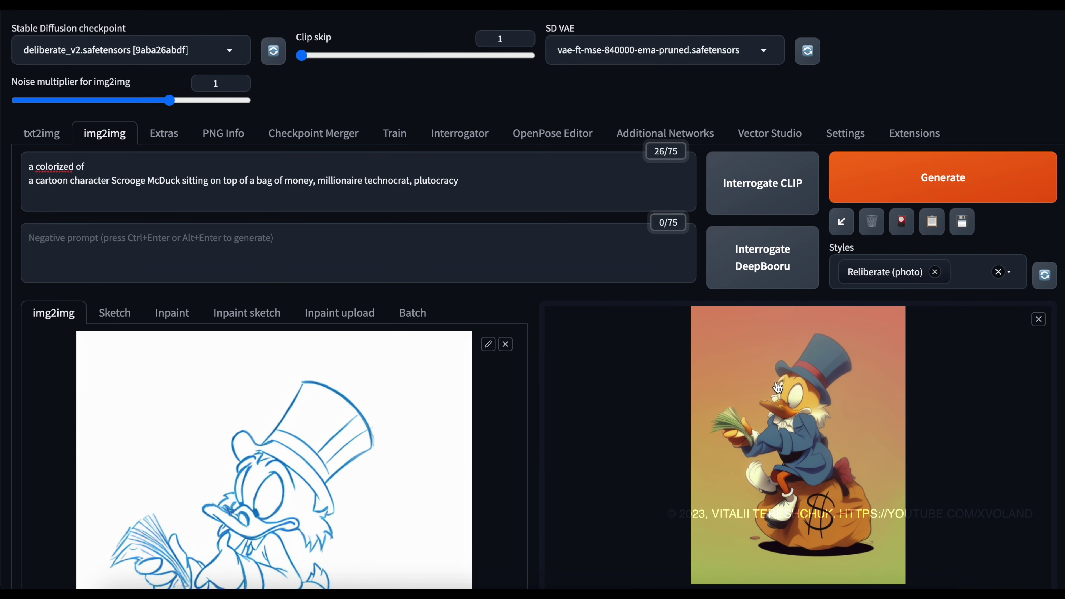
{"action": "scroll", "coordinate": [623, 476], "scroll_direction": "down", "scroll_amount": 5}
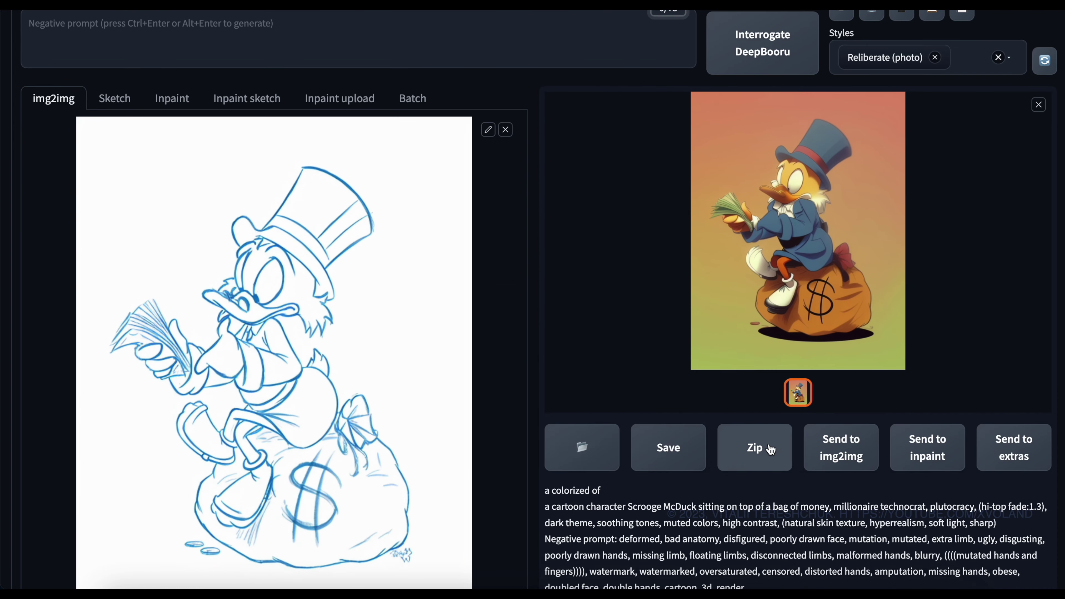
{"action": "left_click", "coordinate": [841, 458]}
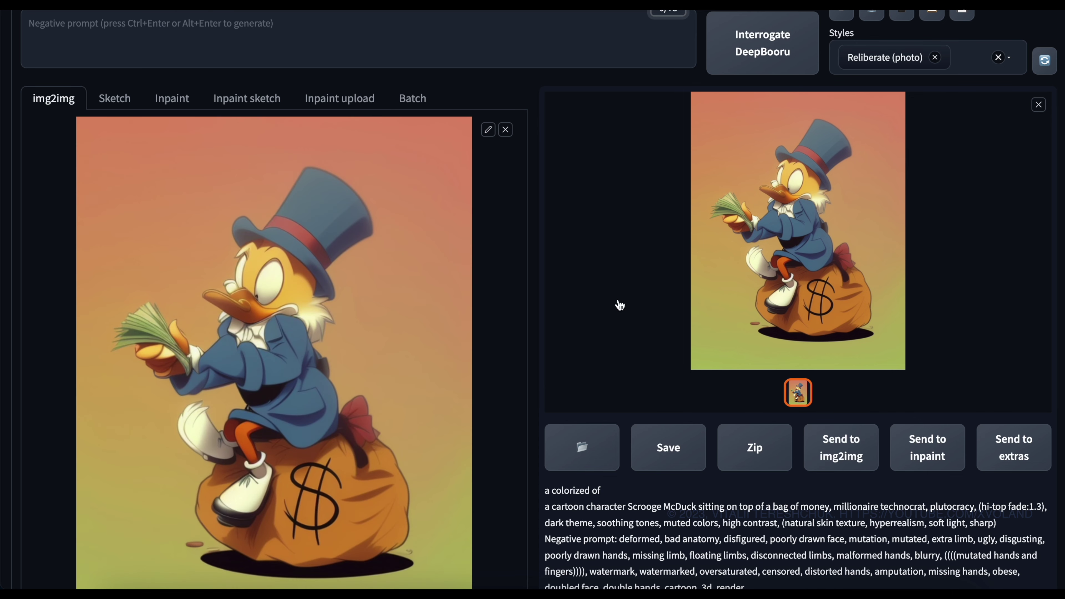